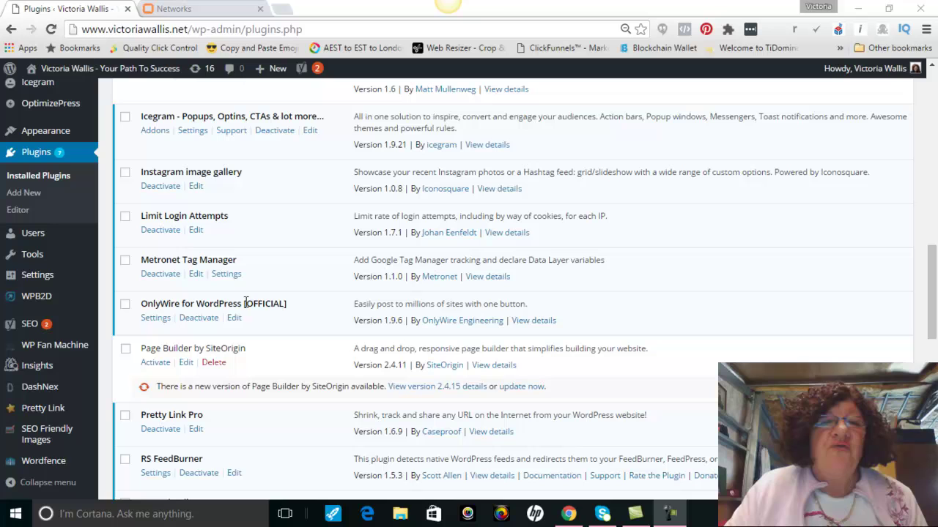
# Highlight the active OnlyWire for WordPress [OFFICIAL] plugin title in the Installed Plugins list.
pyautogui.moveTo(140, 304)
pyautogui.mouseDown()
pyautogui.moveTo(284, 289)
pyautogui.moveTo(280, 303)
pyautogui.mouseUp()
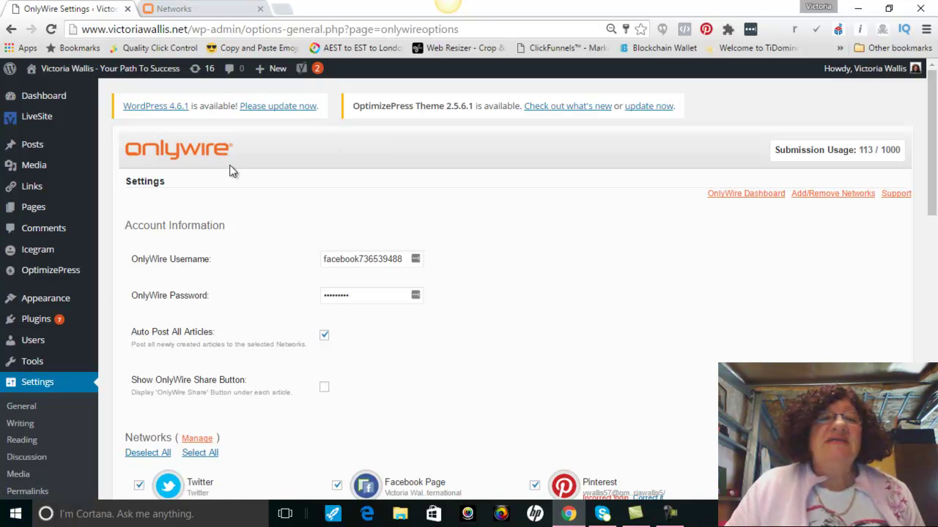
# Switch to OnlyWire's Your Networks page, listing 29 of 50 connected networks.
pyautogui.click(226, 10)
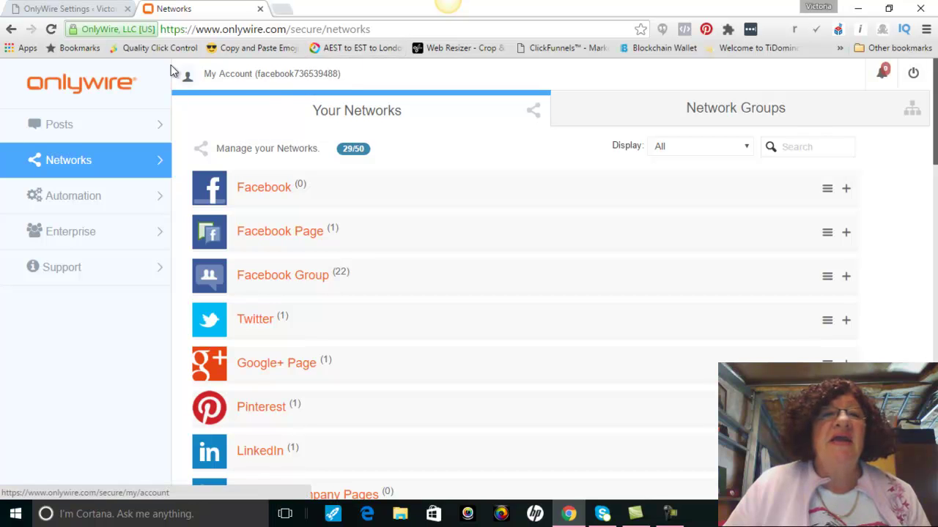
pyautogui.click(69, 8)
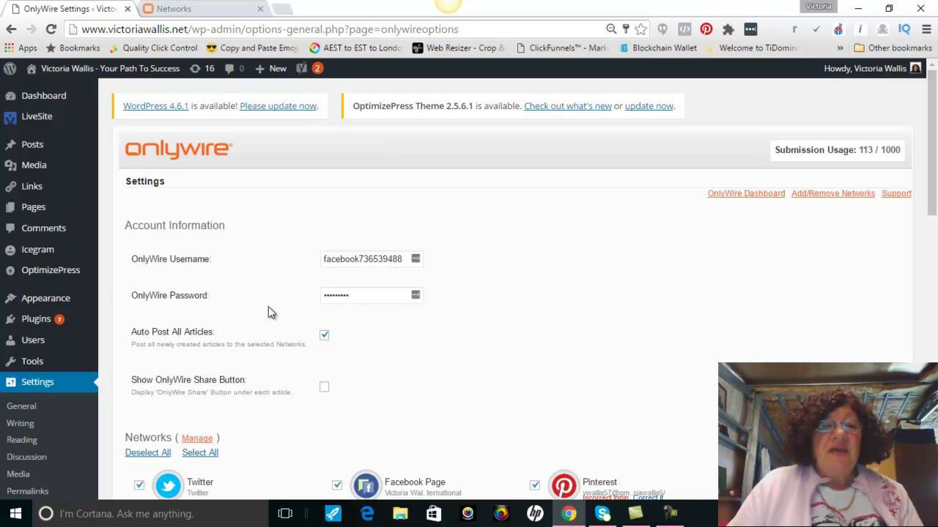
pyautogui.scroll(-1, 269, 307)
pyautogui.click(205, 11)
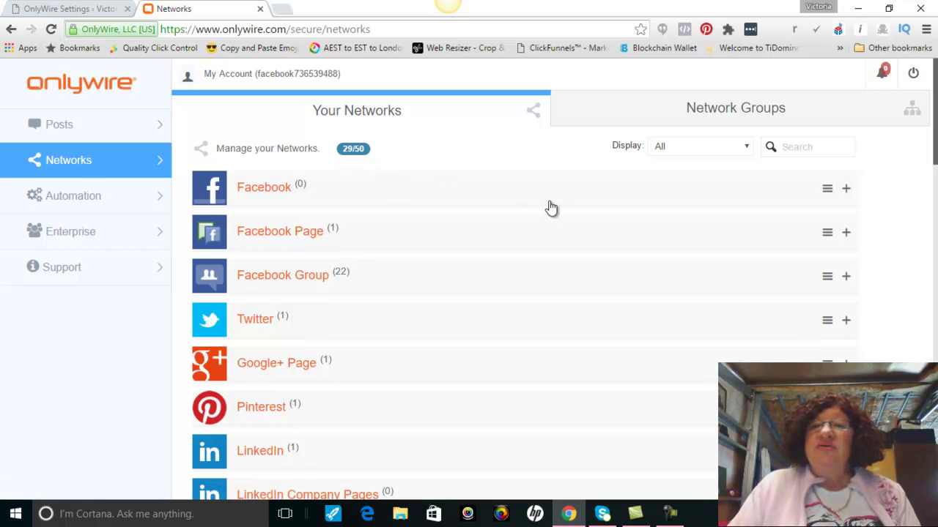
pyautogui.scroll(-1, 550, 208)
pyautogui.scroll(-3, 551, 208)
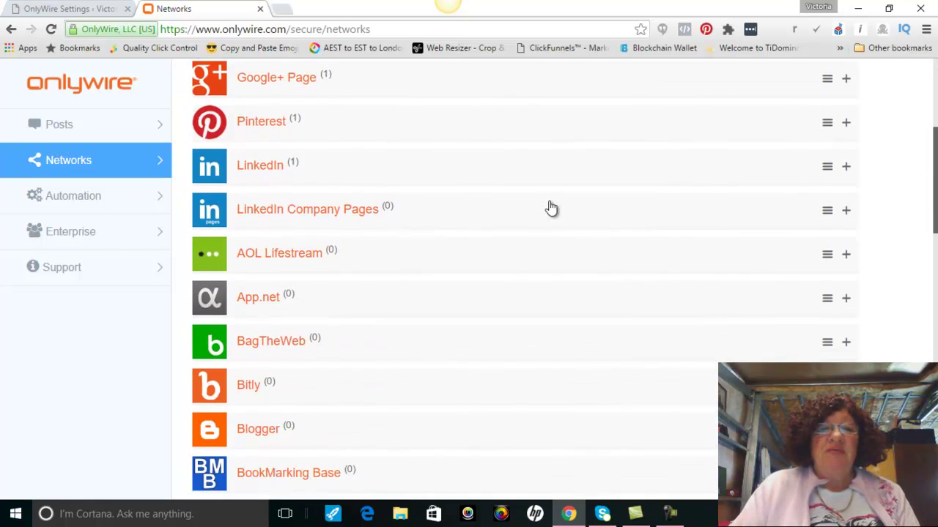
pyautogui.scroll(-1, 551, 208)
pyautogui.scroll(-2, 551, 208)
pyautogui.scroll(-1, 551, 208)
pyautogui.scroll(-1, 551, 208)
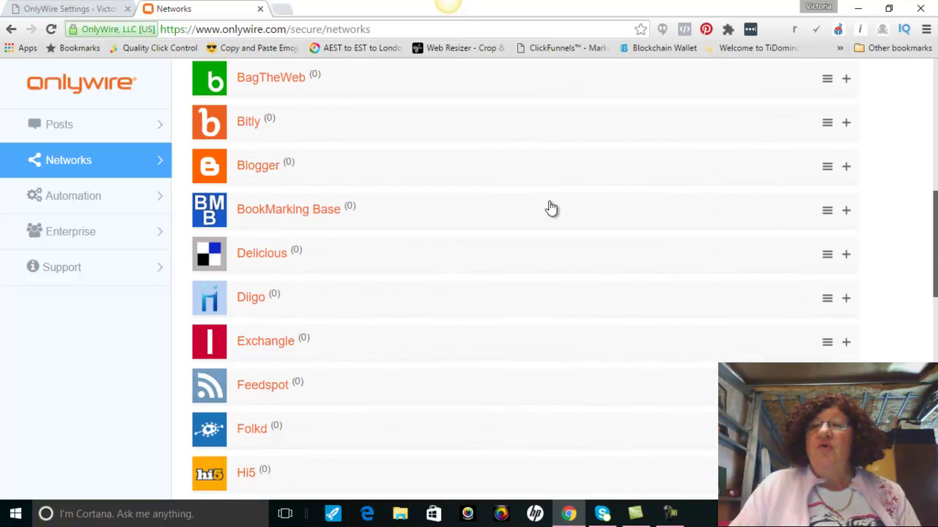
pyautogui.scroll(-1, 551, 208)
pyautogui.scroll(-1, 551, 208)
pyautogui.scroll(-1, 551, 208)
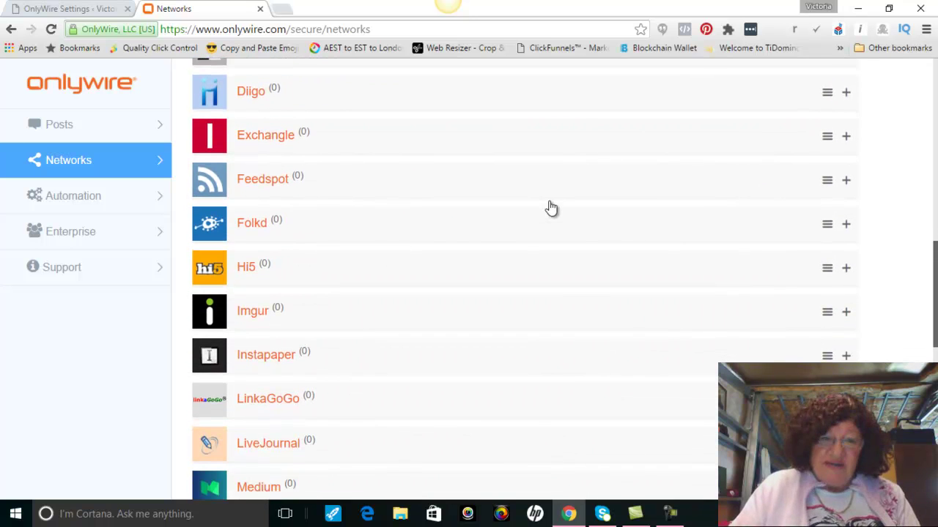
pyautogui.scroll(-1, 551, 208)
pyautogui.scroll(-2, 551, 208)
pyautogui.scroll(-1, 551, 208)
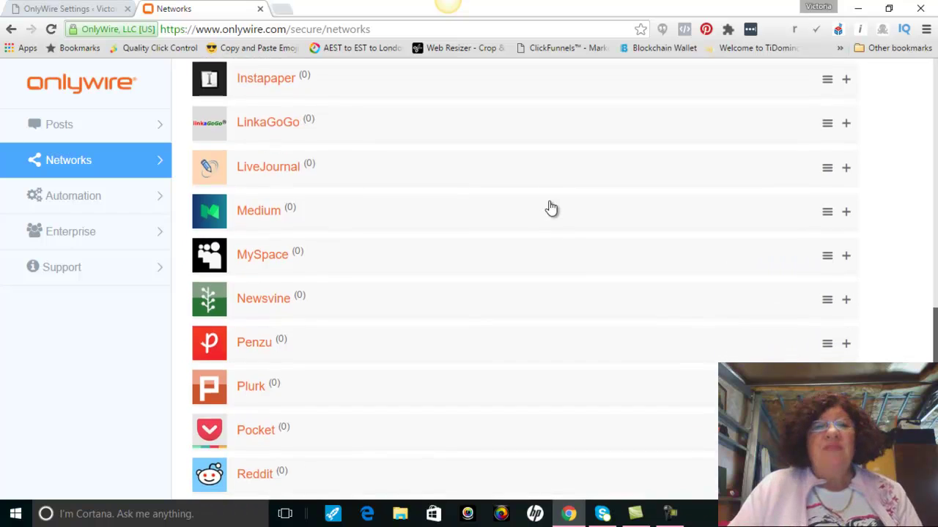
pyautogui.scroll(-2, 551, 208)
pyautogui.scroll(-1, 551, 208)
pyautogui.scroll(-1, 551, 208)
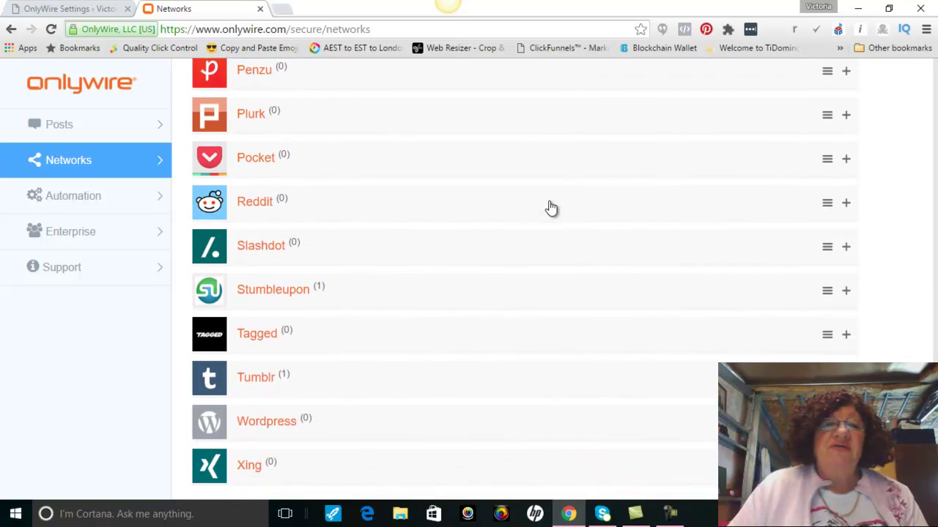
pyautogui.scroll(-1, 550, 208)
pyautogui.scroll(-1, 551, 208)
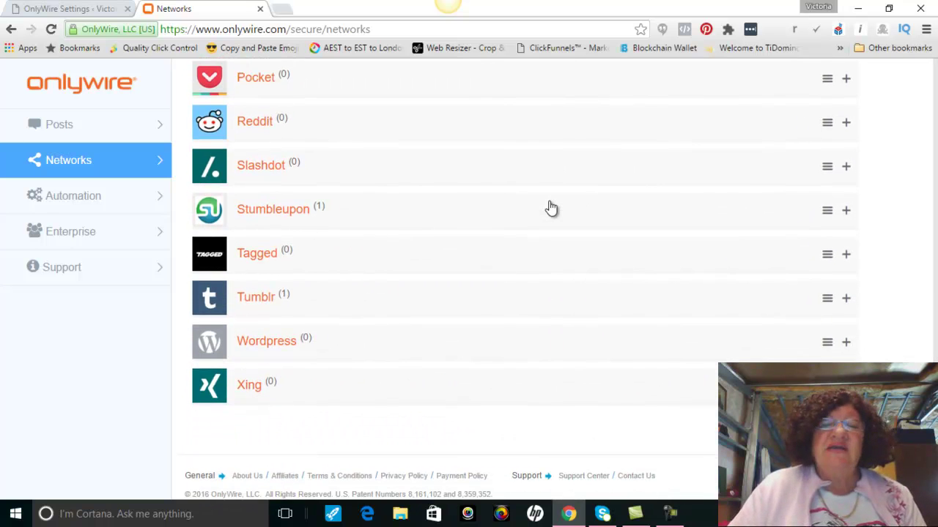
pyautogui.scroll(1, 551, 208)
pyautogui.scroll(2, 551, 208)
pyautogui.scroll(1, 551, 208)
pyautogui.scroll(2, 549, 210)
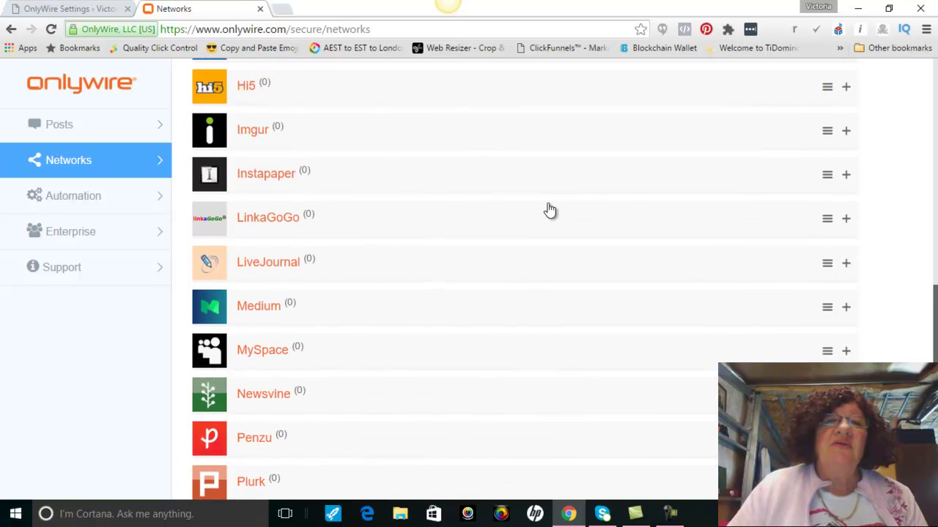
pyautogui.scroll(1, 549, 210)
pyautogui.scroll(3, 550, 210)
pyautogui.scroll(2, 550, 210)
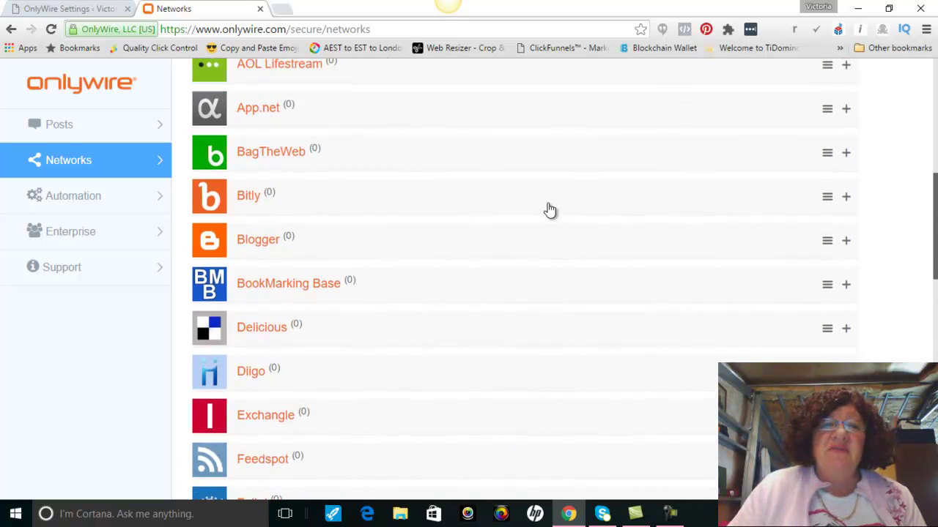
pyautogui.scroll(2, 549, 210)
pyautogui.scroll(3, 549, 210)
pyautogui.scroll(2, 550, 211)
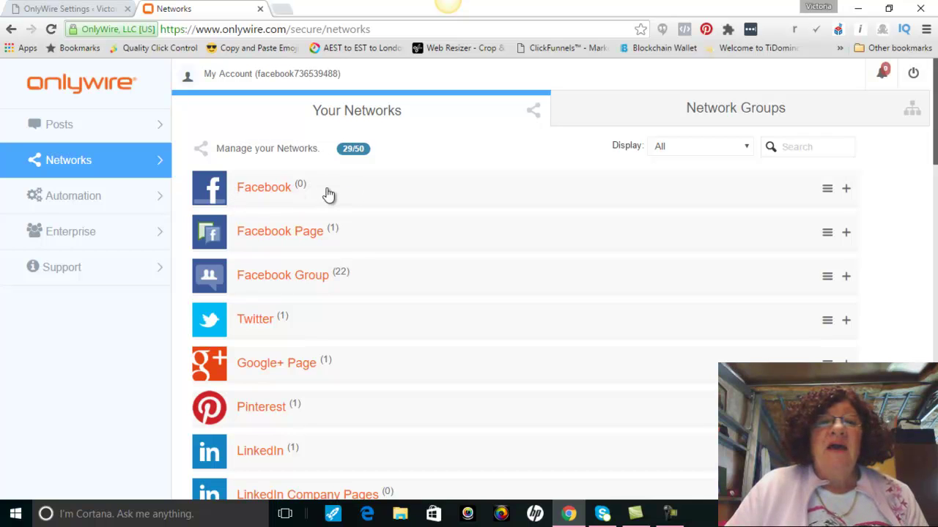
# Expand Facebook Page to show its single connected page, then cancel its Reactivate option.
pyautogui.click(277, 235)
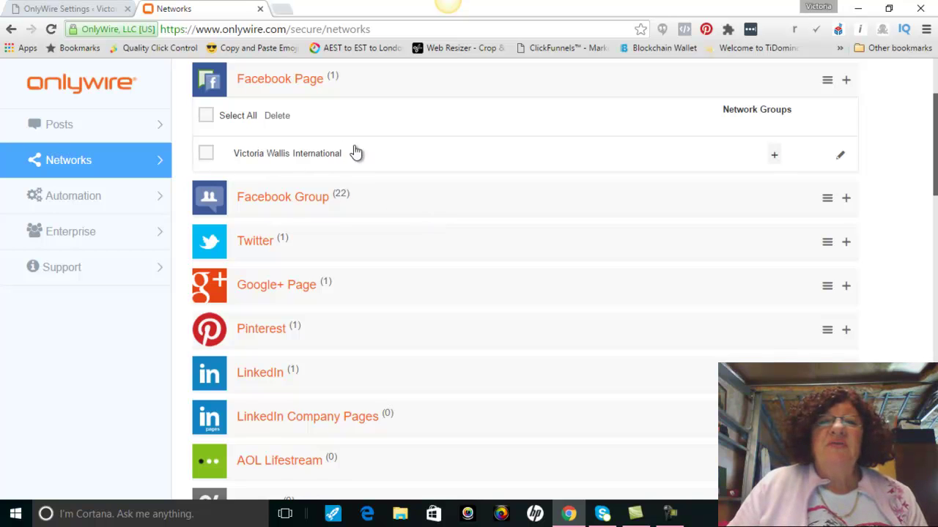
pyautogui.click(841, 158)
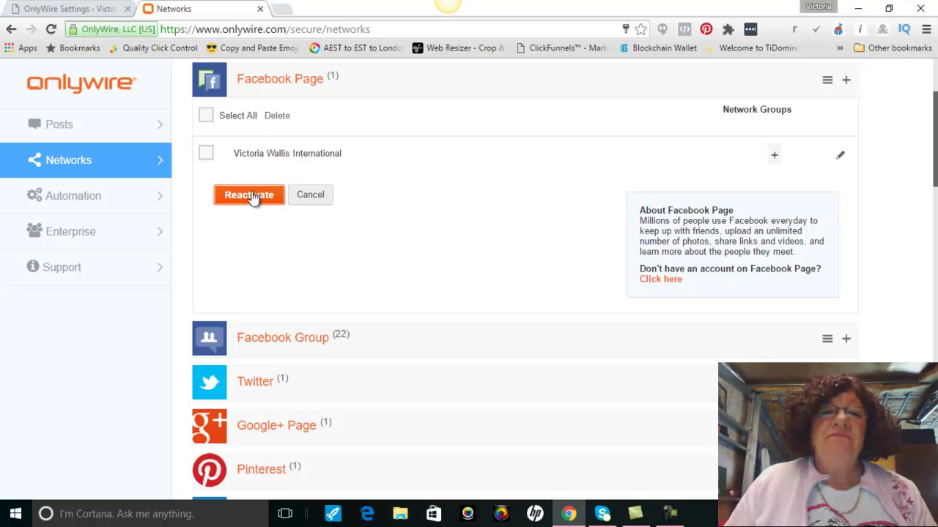
pyautogui.click(326, 196)
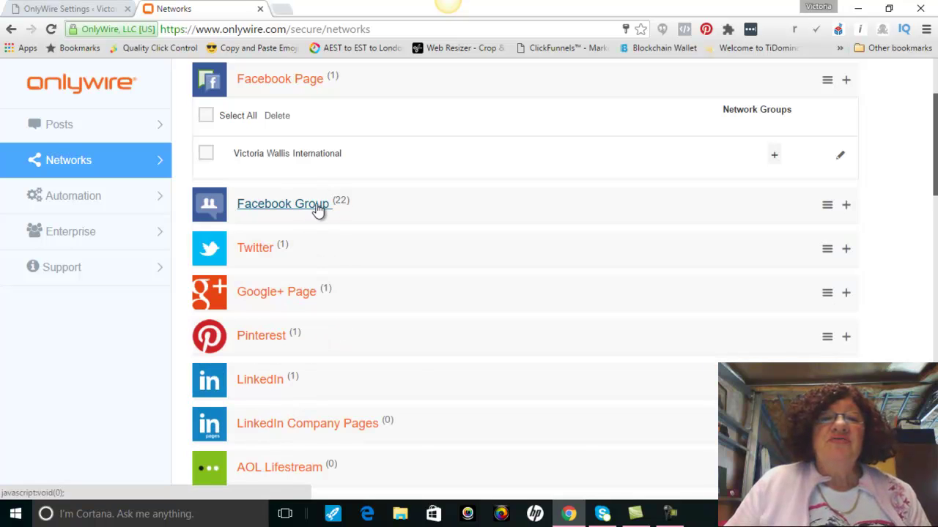
# Expand Facebook Group and scroll through its 22 connected groups.
pyautogui.click(316, 210)
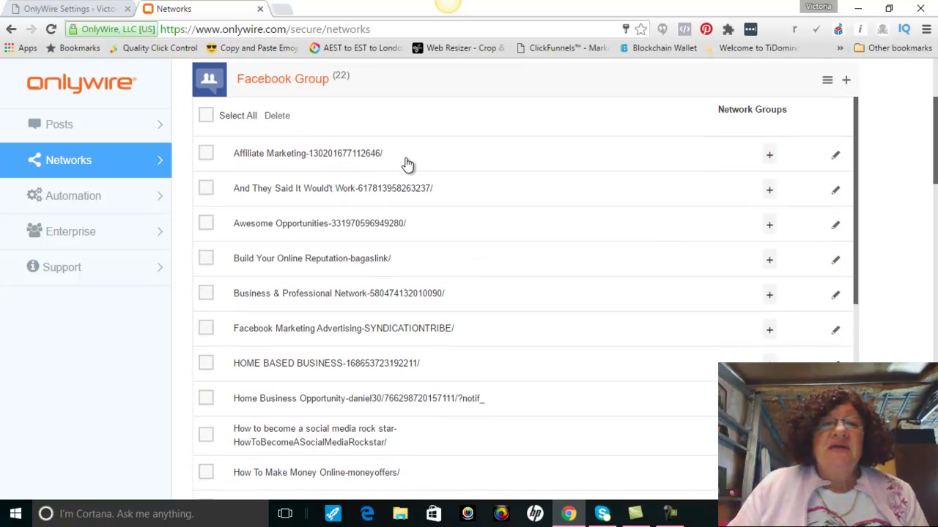
pyautogui.scroll(-2, 411, 167)
pyautogui.scroll(-1, 474, 188)
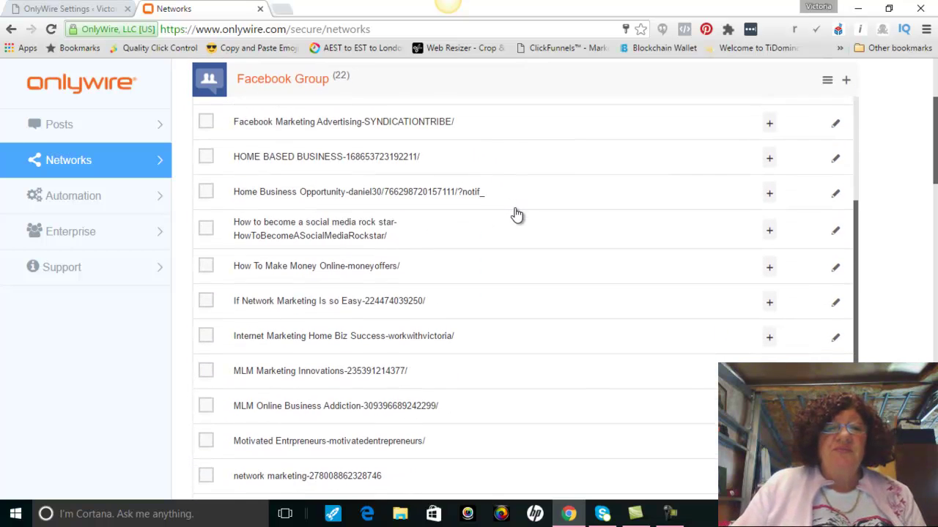
pyautogui.scroll(-1, 513, 216)
pyautogui.scroll(-1, 516, 214)
pyautogui.scroll(-1, 517, 214)
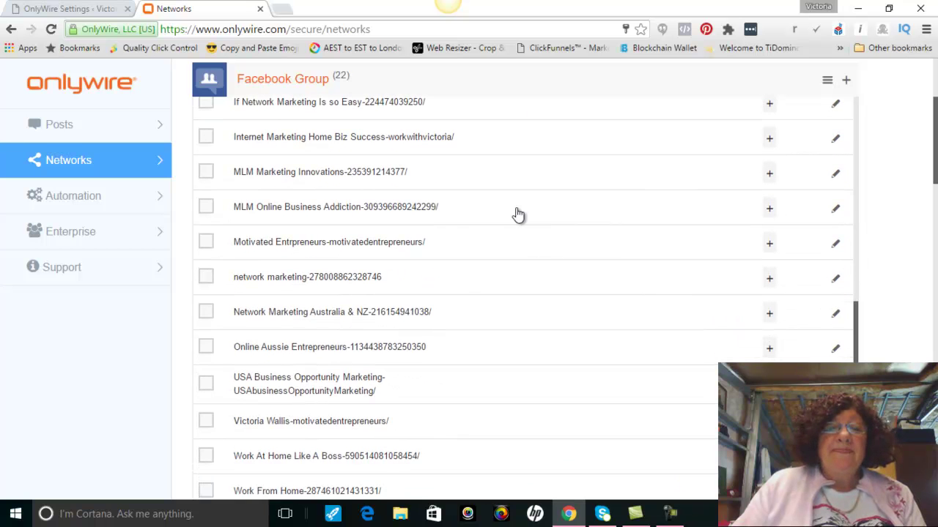
pyautogui.scroll(-1, 516, 214)
pyautogui.scroll(-1, 516, 214)
pyautogui.scroll(-1, 517, 214)
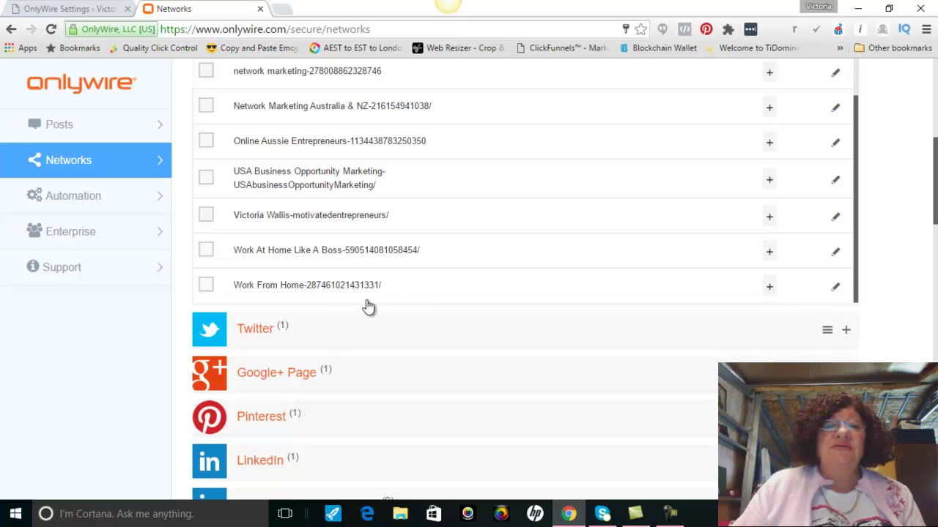
pyautogui.scroll(3, 483, 235)
pyautogui.scroll(2, 486, 233)
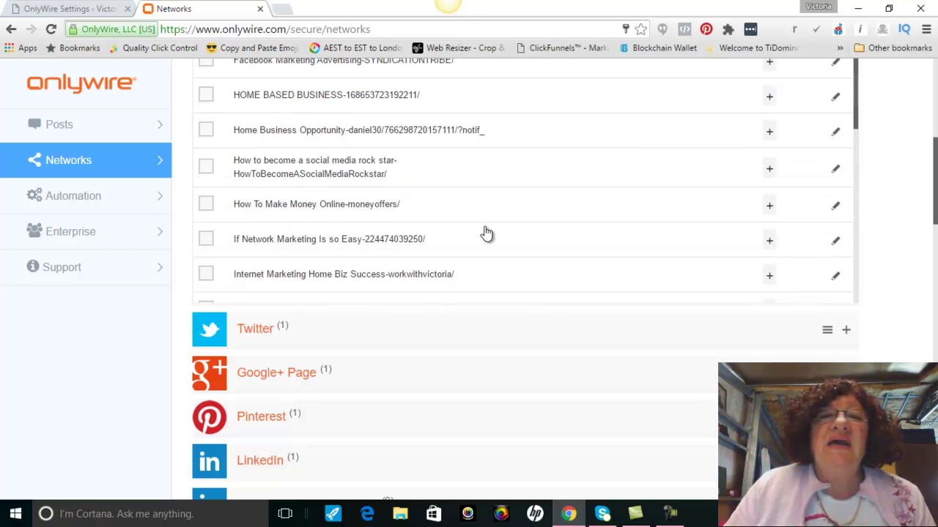
pyautogui.scroll(1, 485, 233)
pyautogui.scroll(2, 485, 233)
pyautogui.scroll(1, 485, 233)
pyautogui.scroll(2, 483, 233)
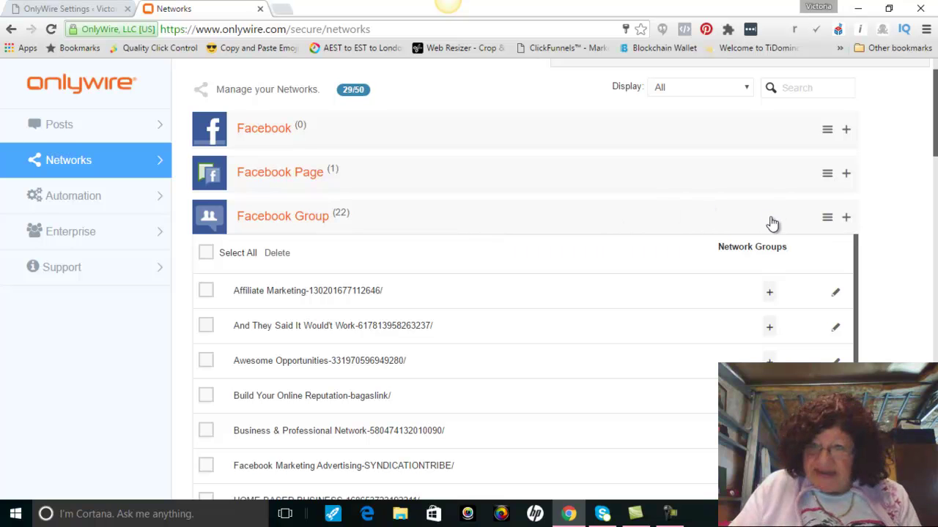
# Start a new Facebook Group entry at the Group Description field, then open a new browser tab.
pyautogui.click(846, 221)
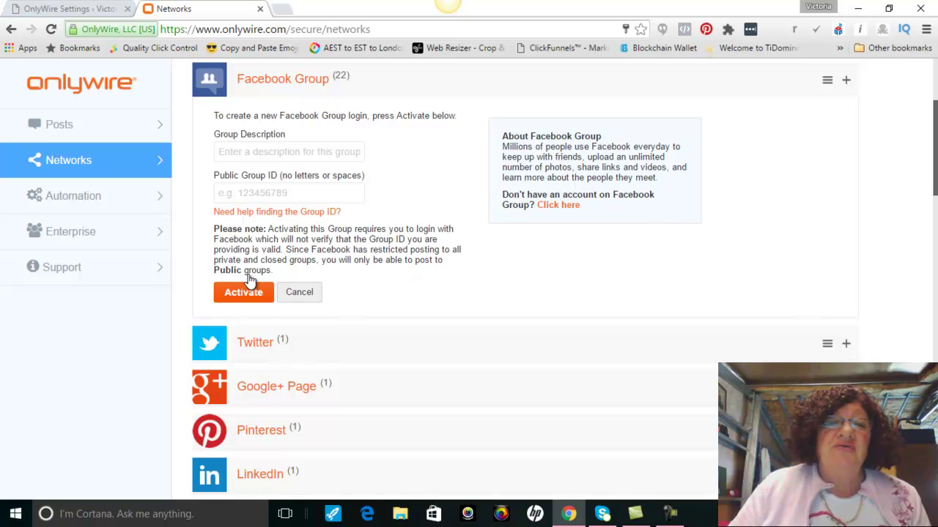
pyautogui.click(248, 152)
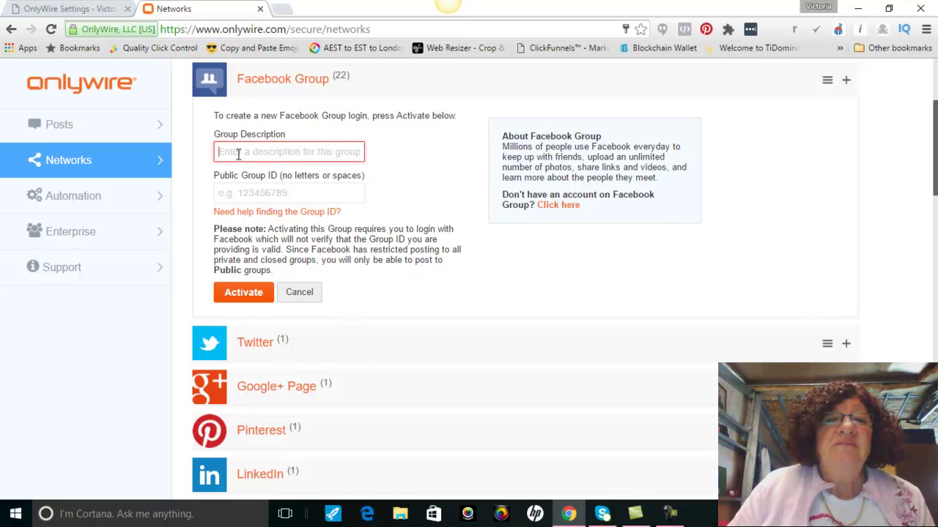
pyautogui.click(284, 8)
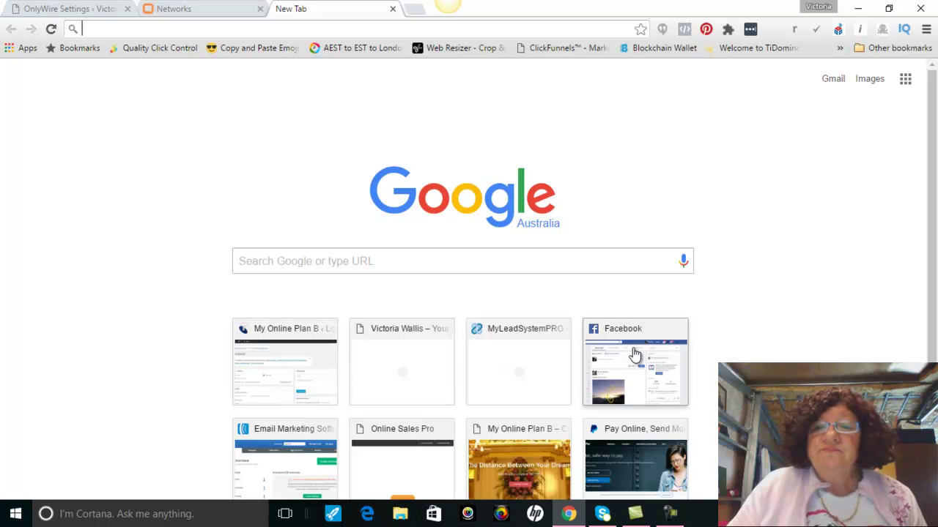
# Search Facebook groups for 'network marketing' and open the ~51,875-member Network Marketing public group.
pyautogui.click(634, 356)
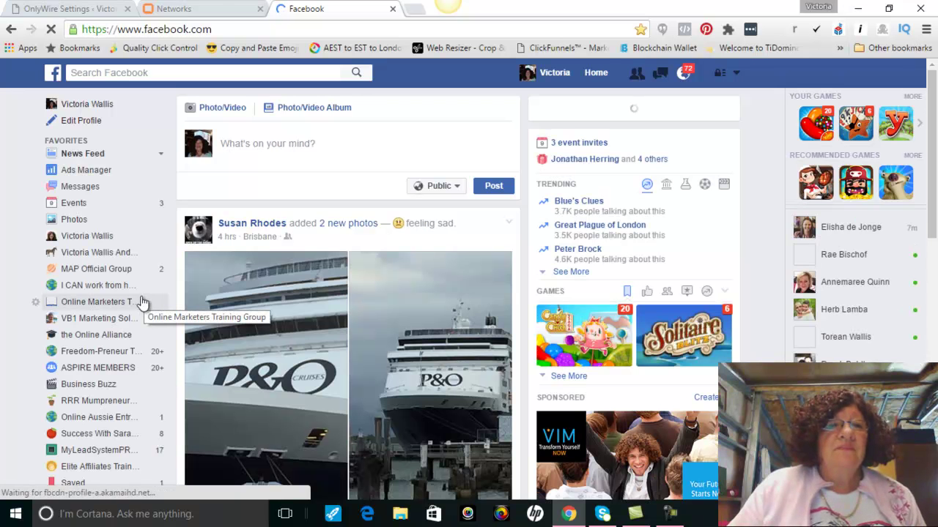
pyautogui.click(146, 73)
pyautogui.write('net')
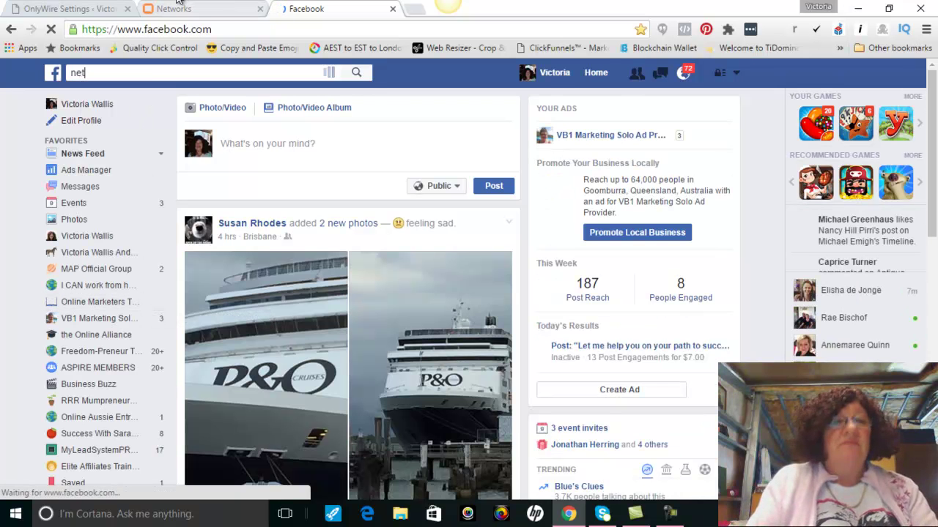
pyautogui.write('dwork market')
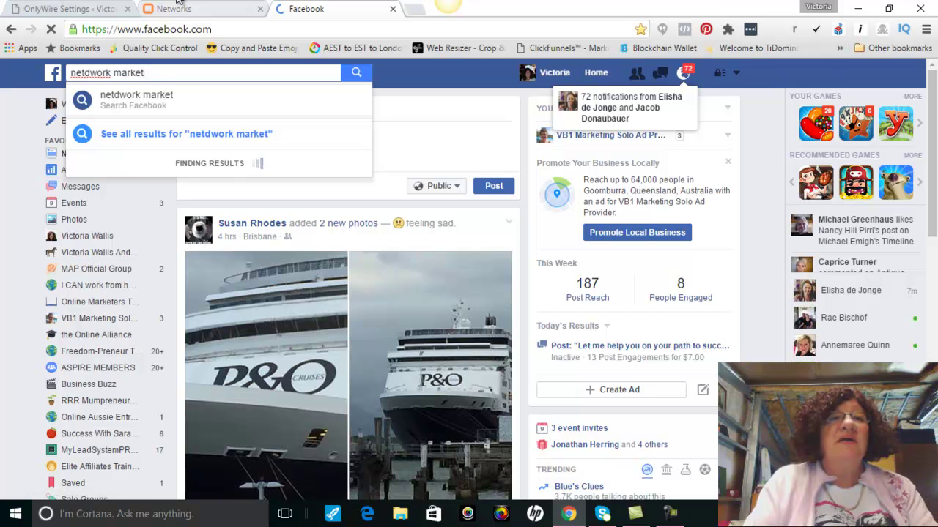
pyautogui.write('ing')
pyautogui.press('Return')
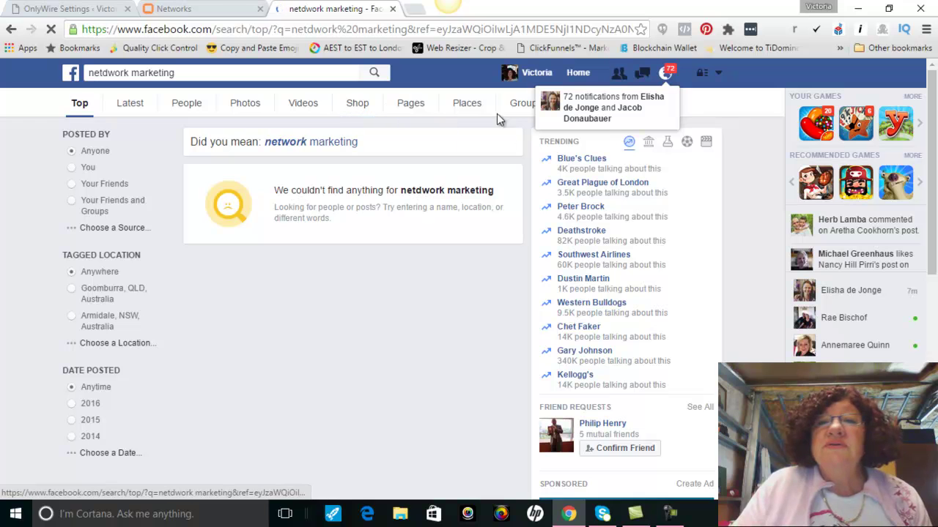
pyautogui.click(523, 105)
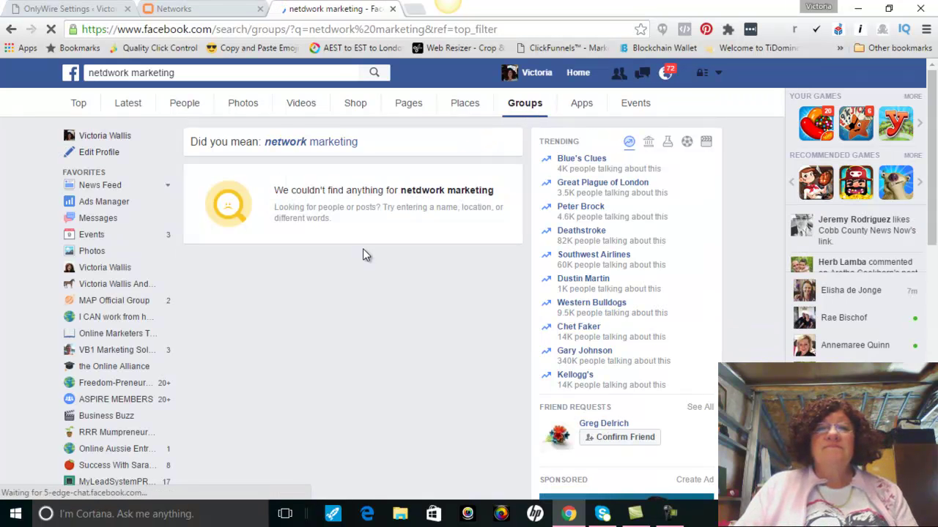
pyautogui.click(296, 143)
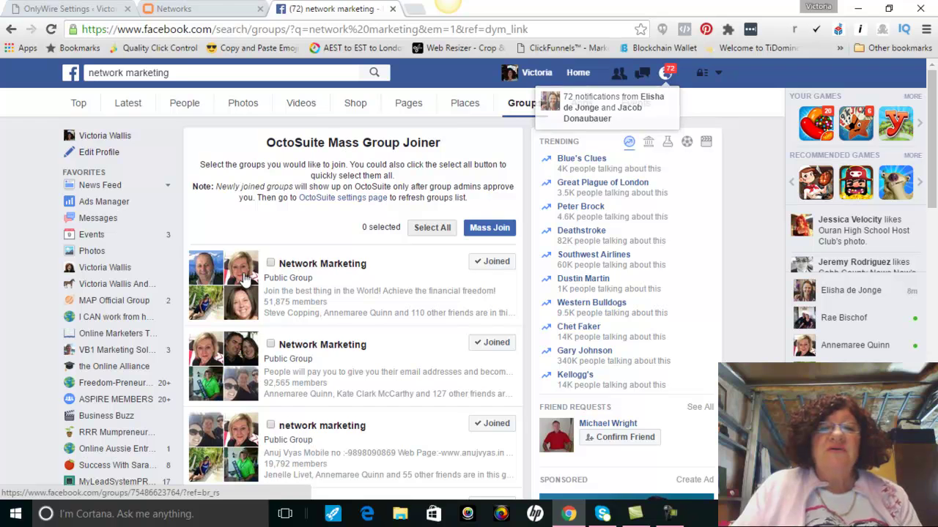
pyautogui.click(227, 281)
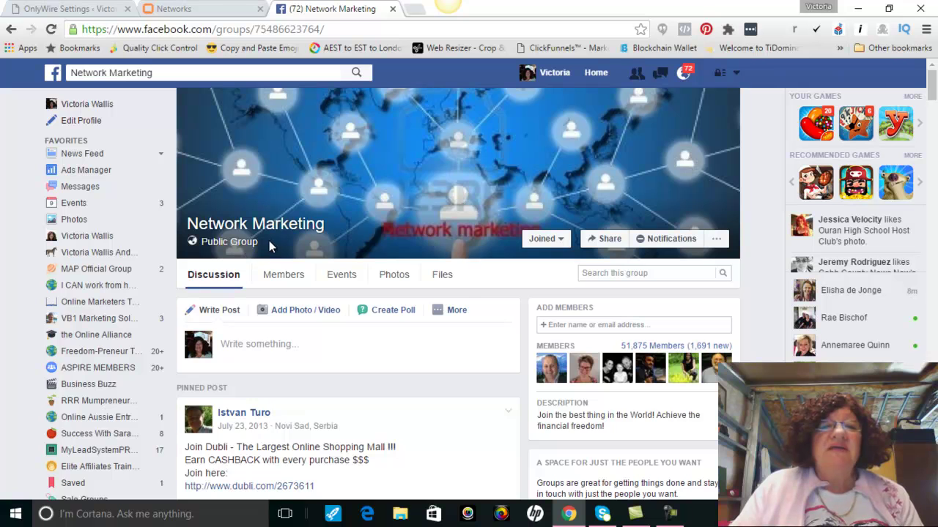
# Describe the new group as 'Network Marketing', paste its Facebook group ID, and activate it.
pyautogui.click(210, 15)
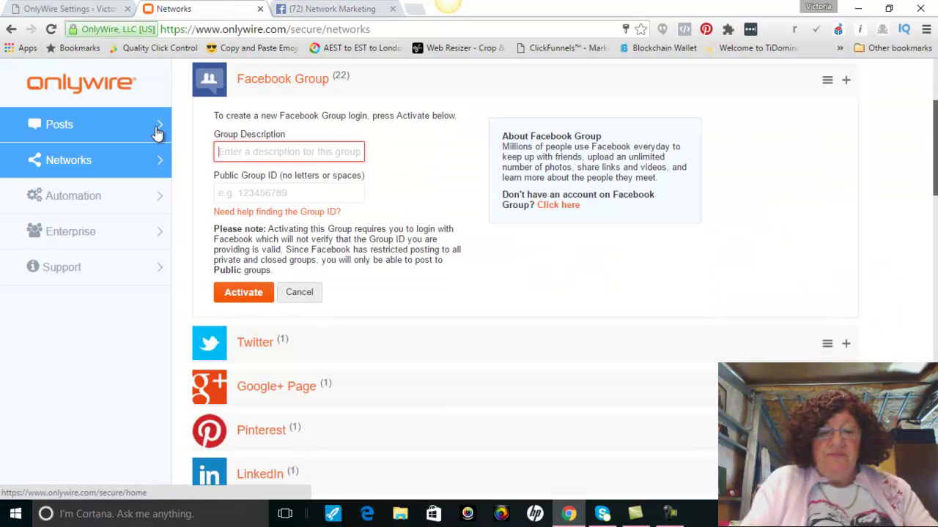
pyautogui.write('Network')
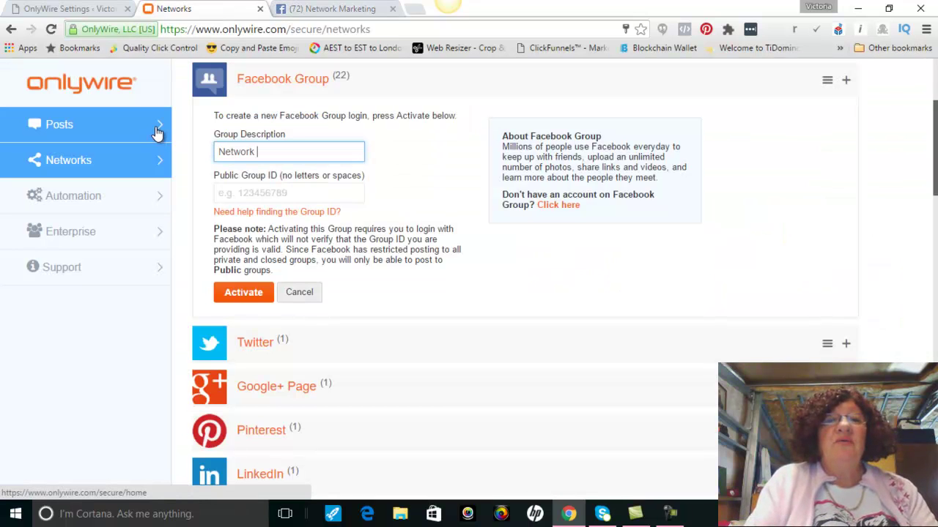
pyautogui.write(' Marketing')
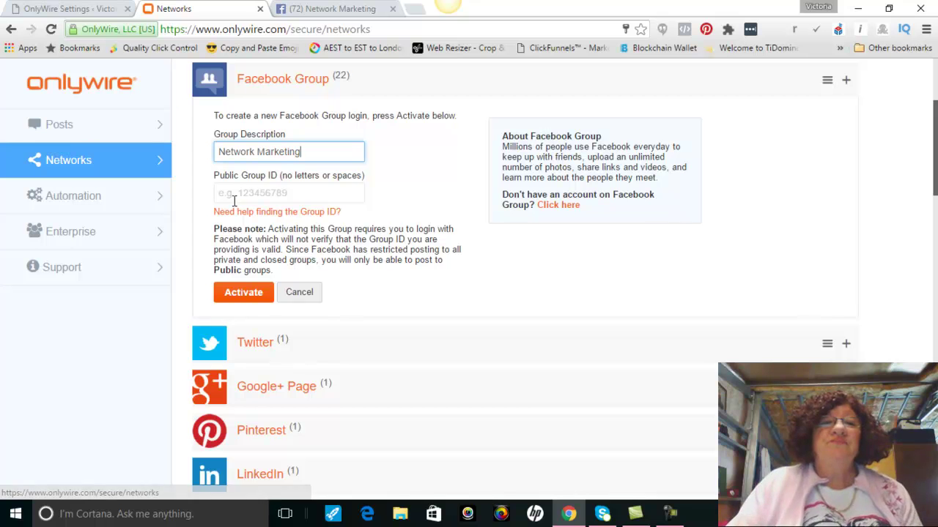
pyautogui.click(233, 192)
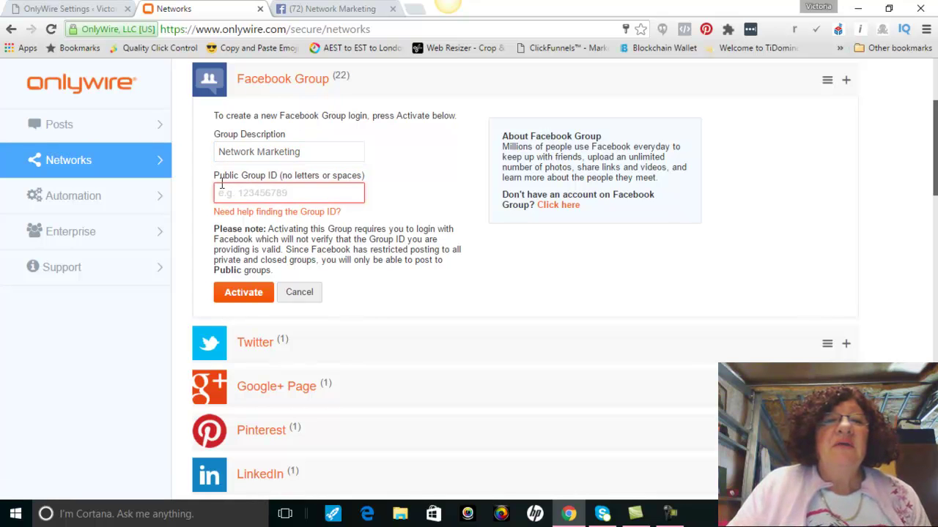
pyautogui.click(322, 9)
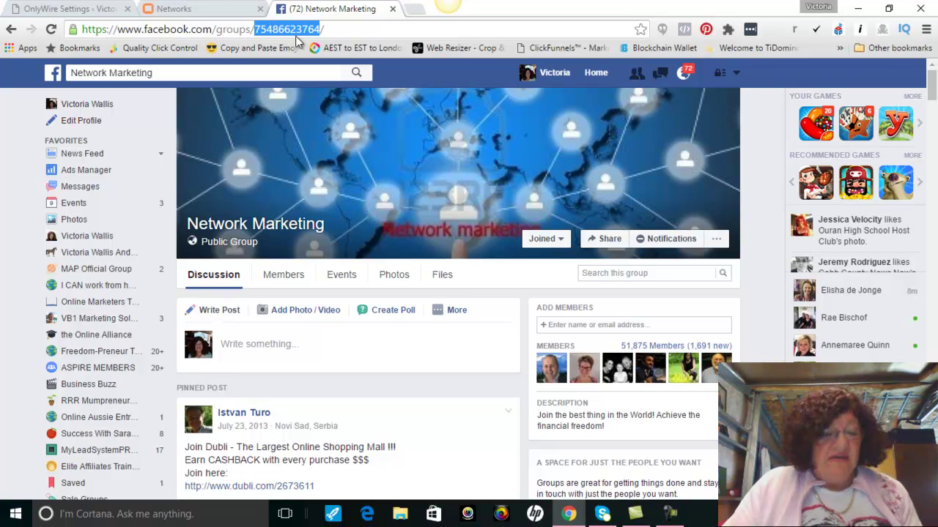
pyautogui.click(229, 13)
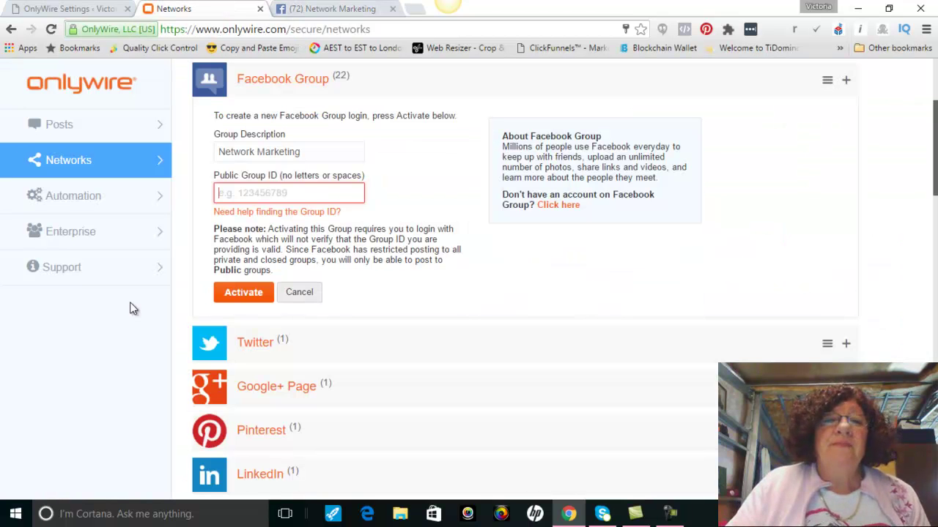
pyautogui.hotkey('ctrl', 'v')
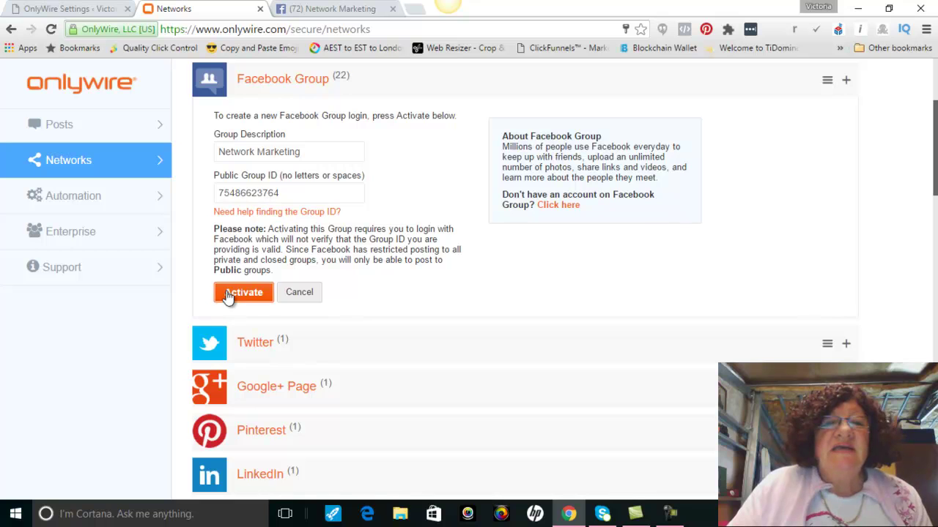
pyautogui.click(247, 292)
pyautogui.click(242, 293)
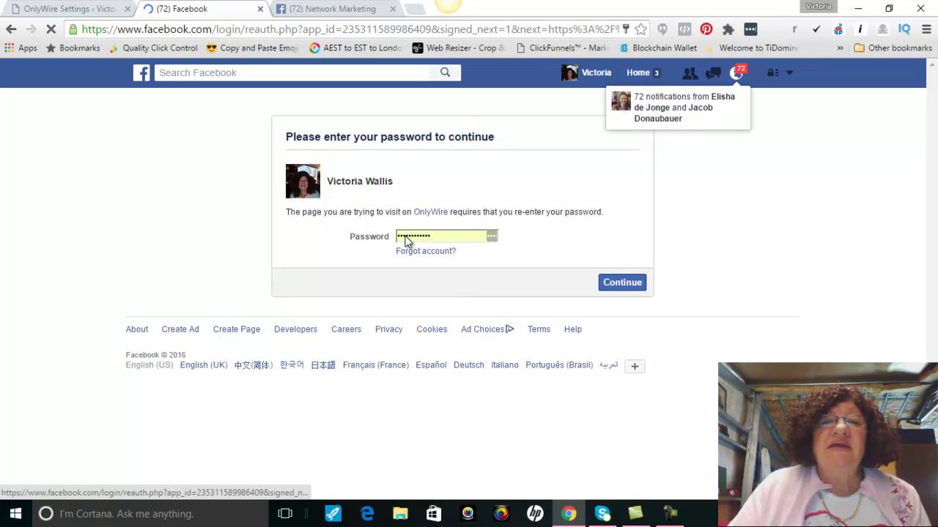
# Confirm the saved Facebook password until the group activates, bringing Facebook Groups to 23.
pyautogui.click(623, 284)
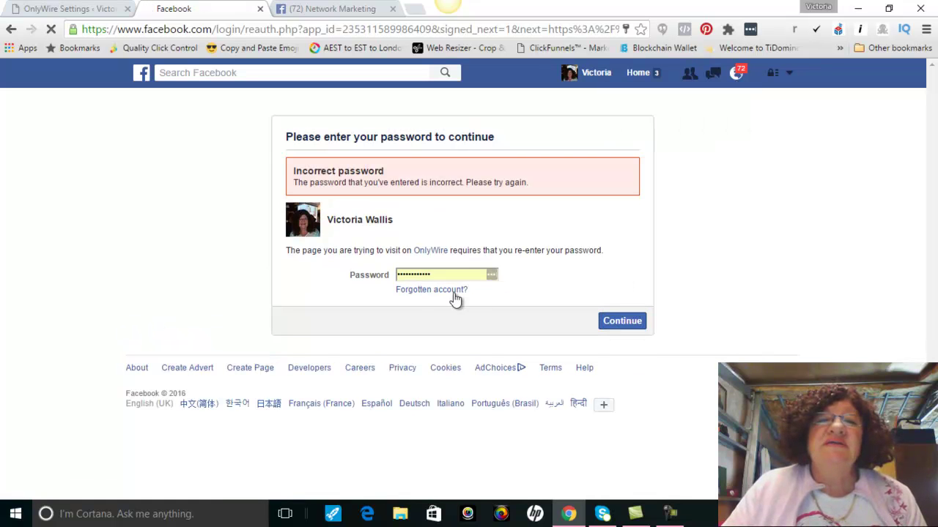
pyautogui.click(417, 279)
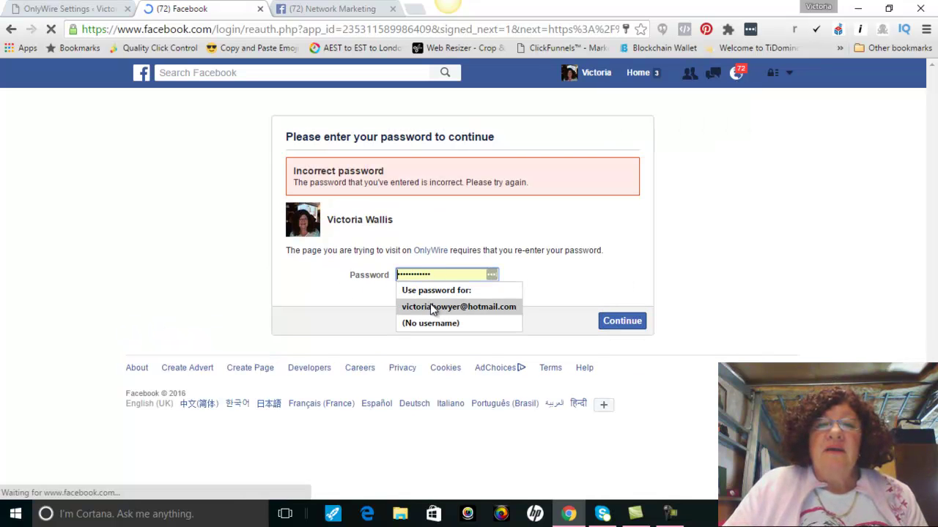
pyautogui.click(434, 305)
pyautogui.click(619, 322)
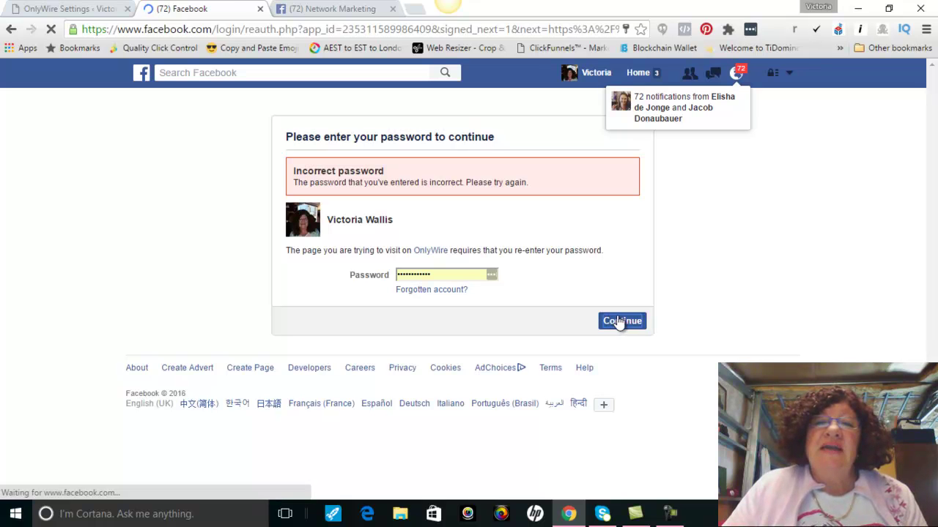
pyautogui.click(619, 321)
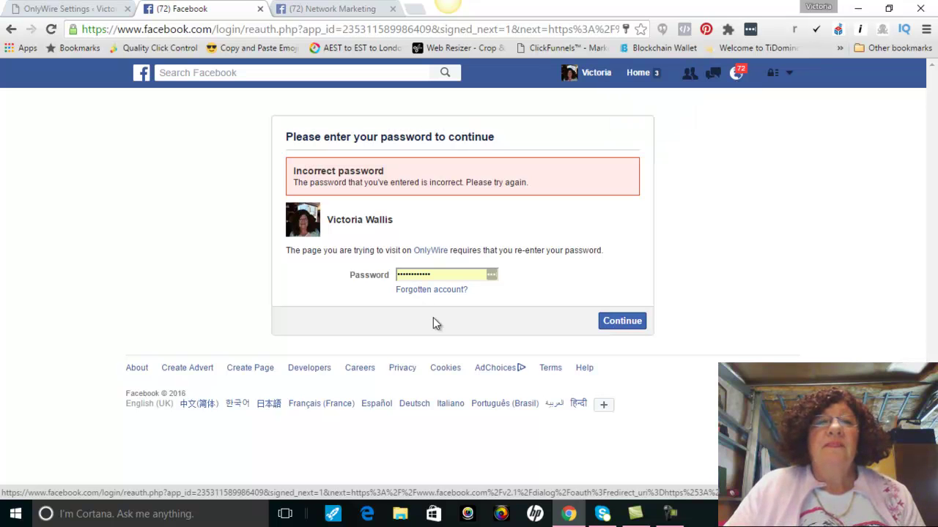
pyautogui.click(422, 269)
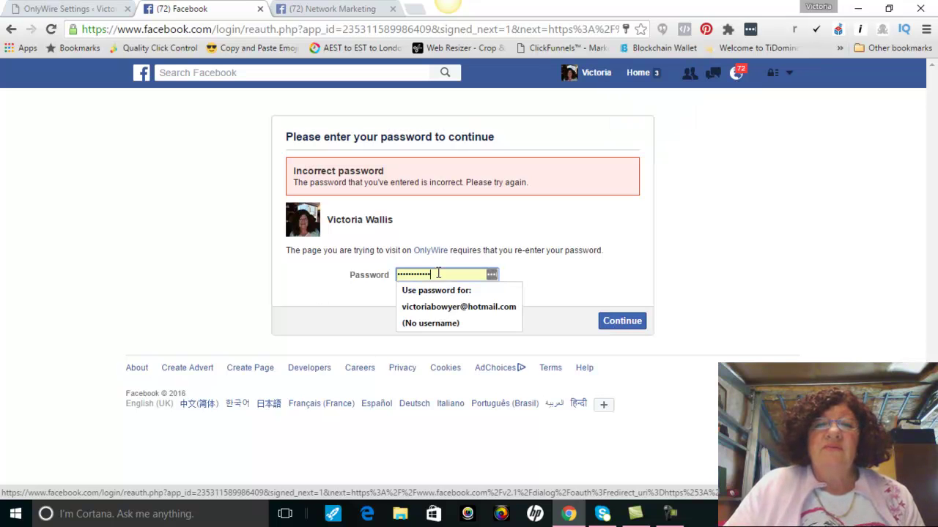
pyautogui.click(442, 306)
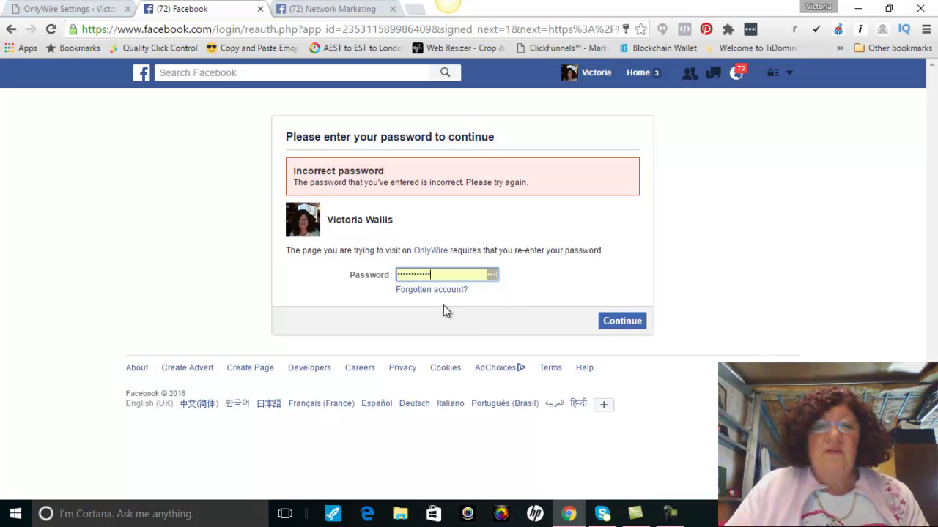
pyautogui.click(620, 321)
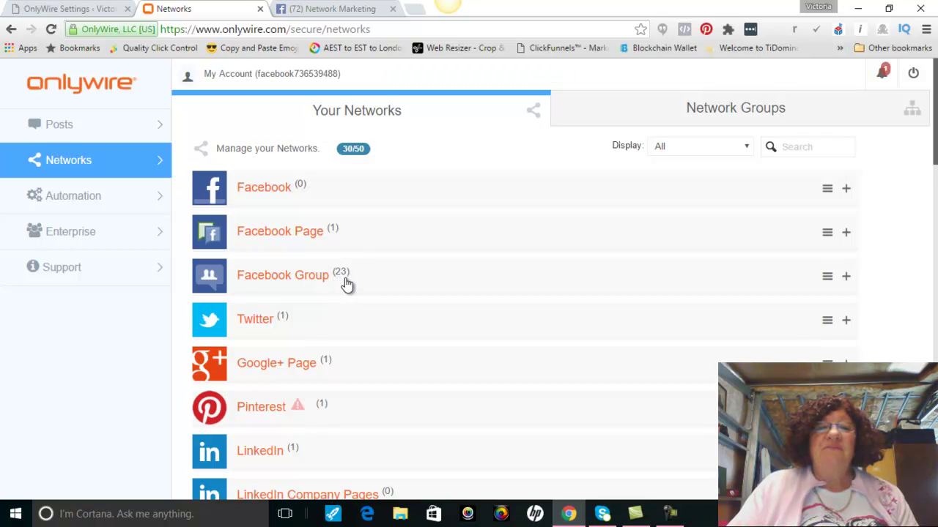
# Review the full networks list, including Twitter account details, then return to the WordPress OnlyWire Settings tab.
pyautogui.scroll(-1, 347, 284)
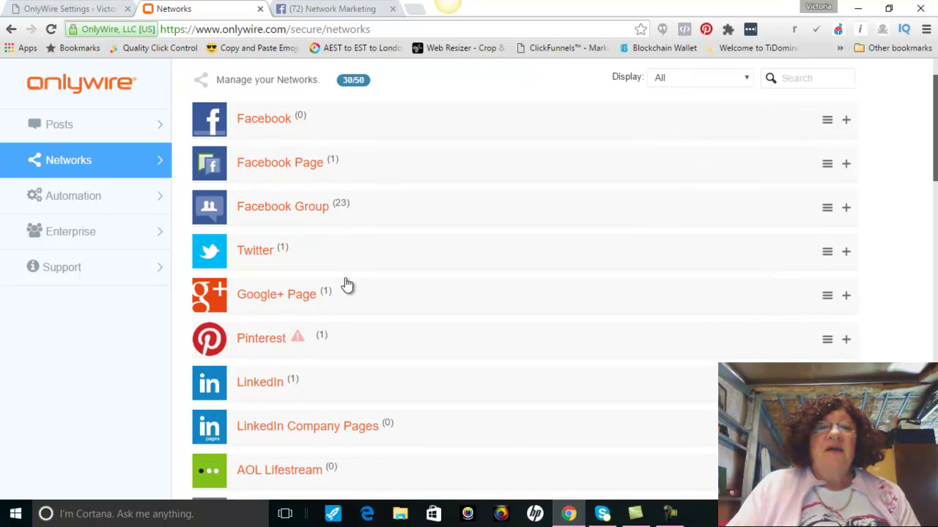
pyautogui.click(255, 257)
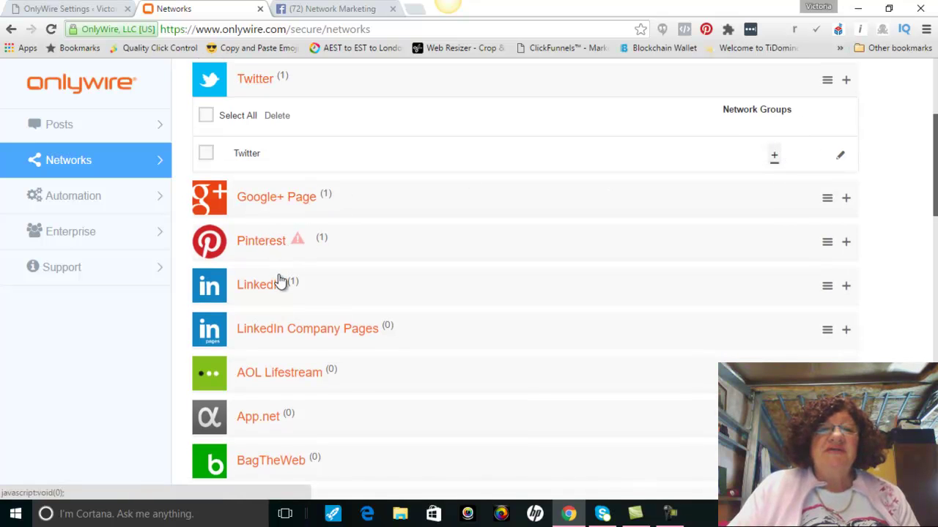
pyautogui.scroll(-2, 440, 260)
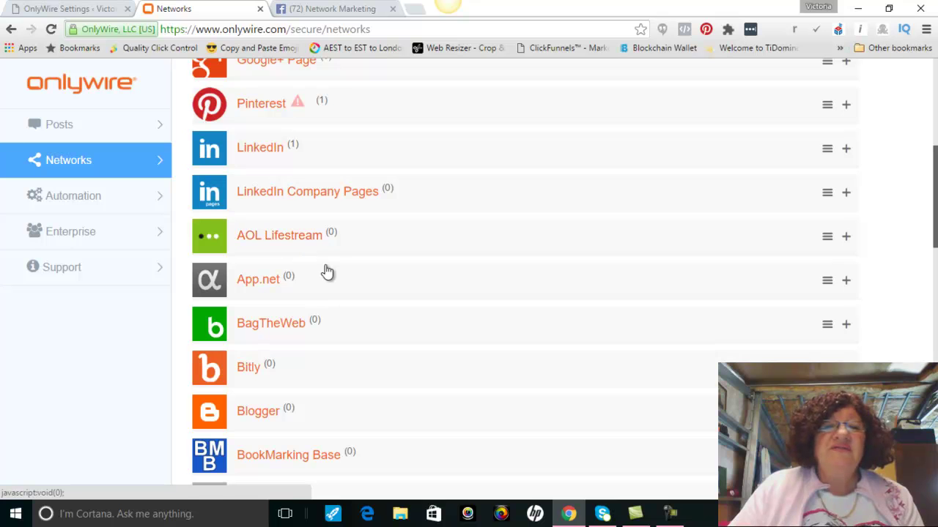
pyautogui.scroll(-1, 375, 331)
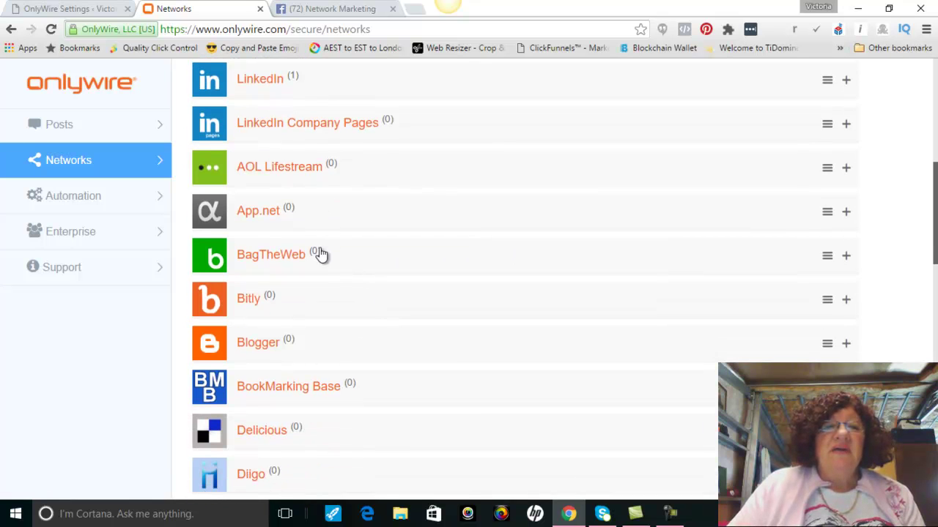
pyautogui.scroll(-1, 454, 278)
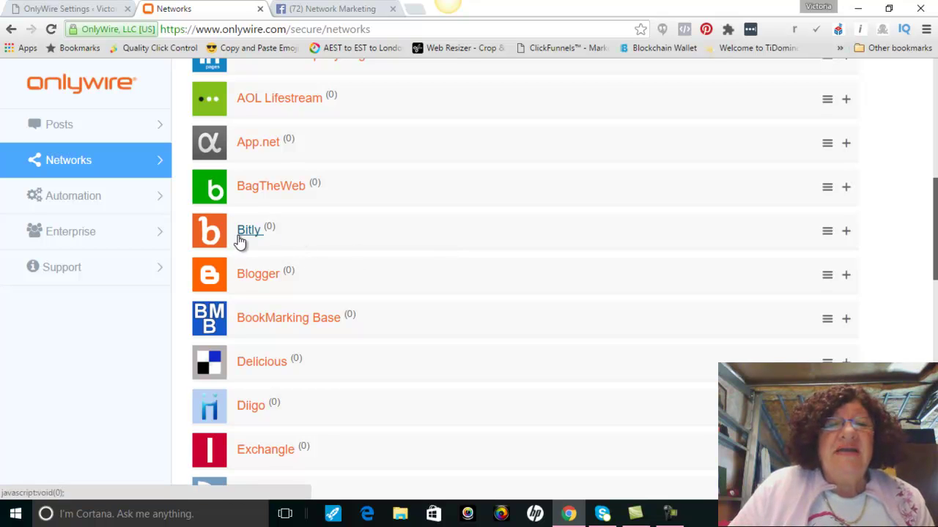
pyautogui.scroll(-1, 335, 282)
pyautogui.scroll(-1, 403, 252)
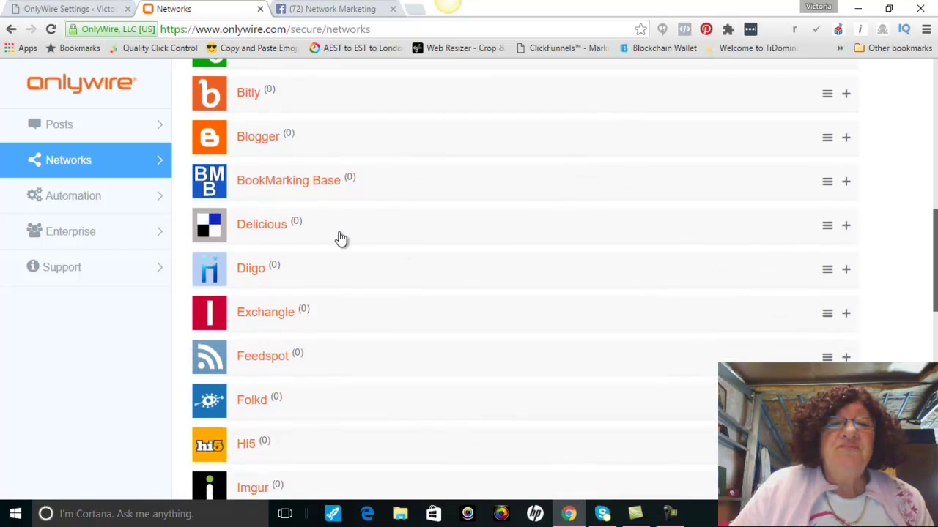
pyautogui.scroll(-1, 341, 239)
pyautogui.scroll(-1, 337, 240)
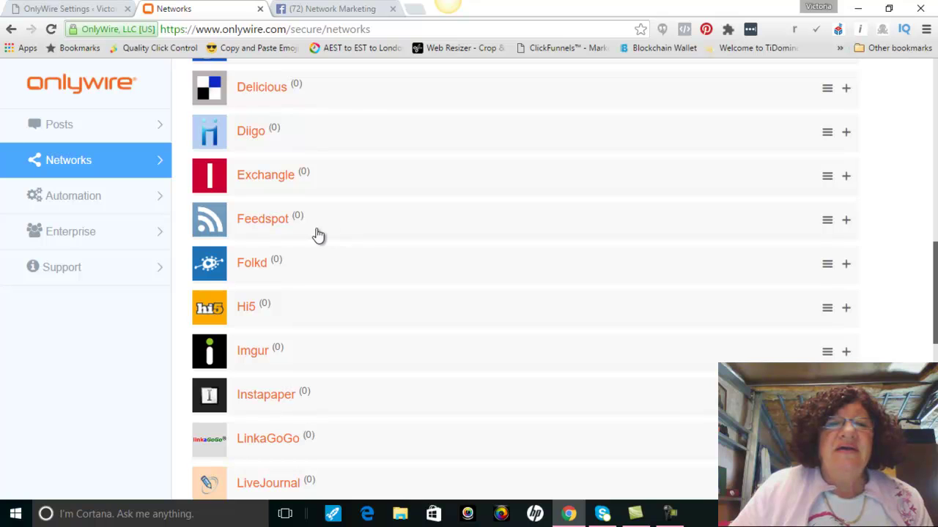
pyautogui.scroll(-1, 313, 236)
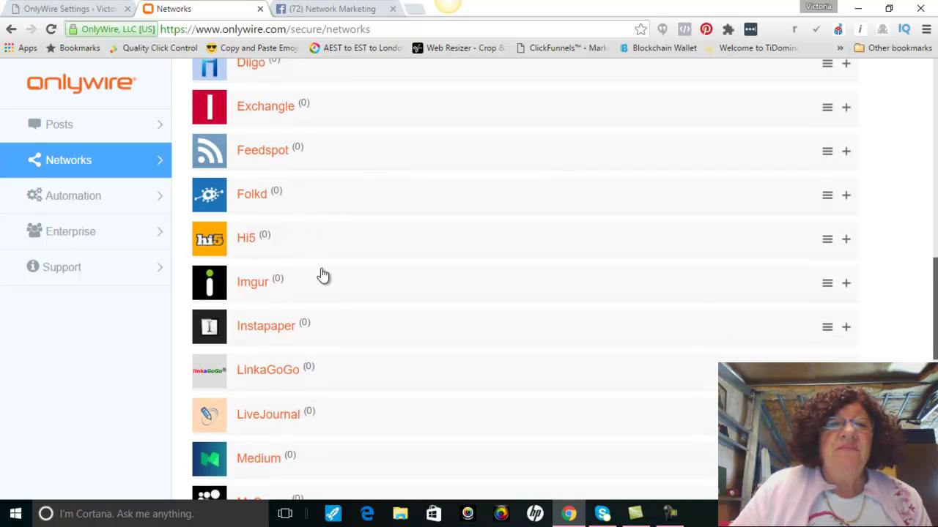
pyautogui.scroll(-1, 322, 276)
pyautogui.scroll(-1, 348, 257)
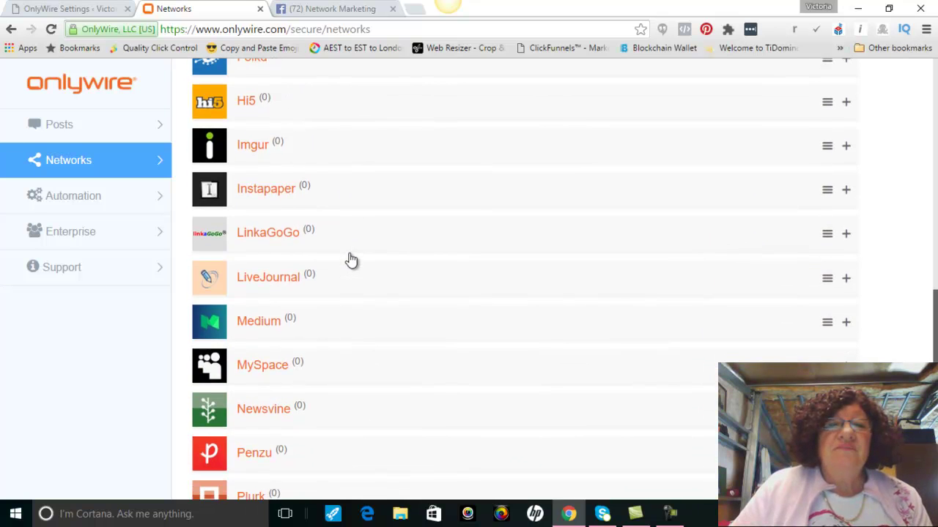
pyautogui.scroll(-1, 351, 260)
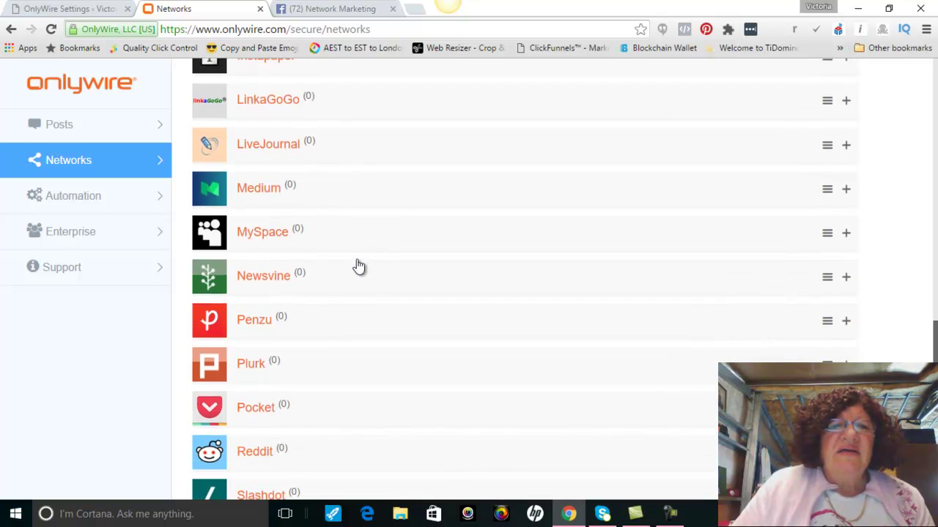
pyautogui.scroll(-2, 359, 266)
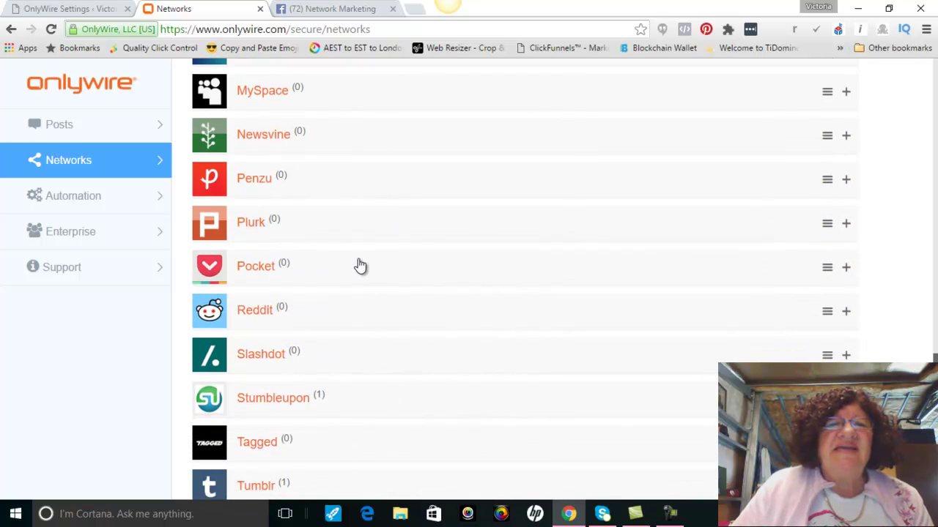
pyautogui.scroll(-1, 359, 266)
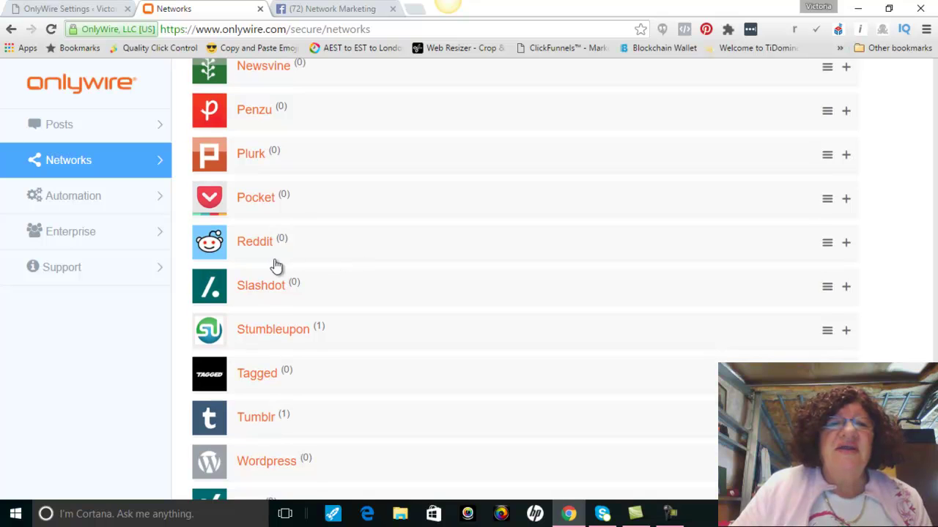
pyautogui.scroll(-1, 454, 310)
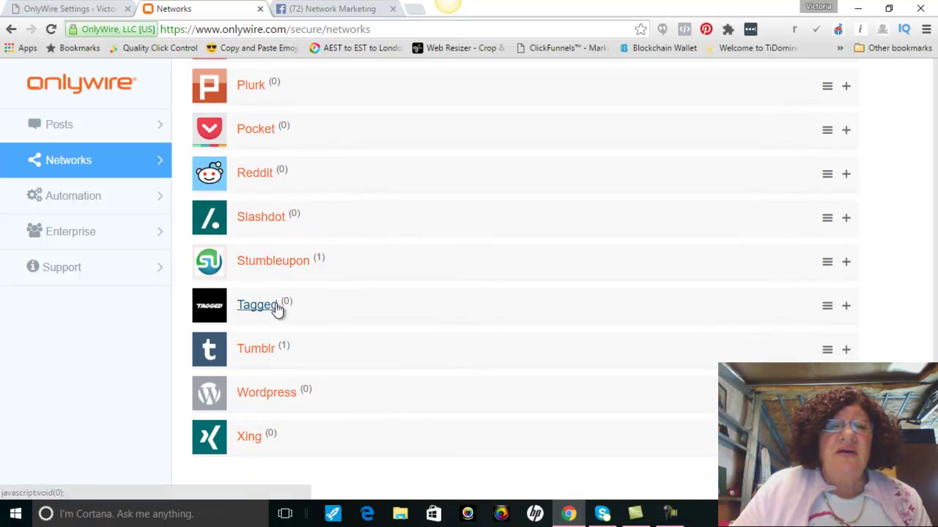
pyautogui.scroll(-1, 407, 349)
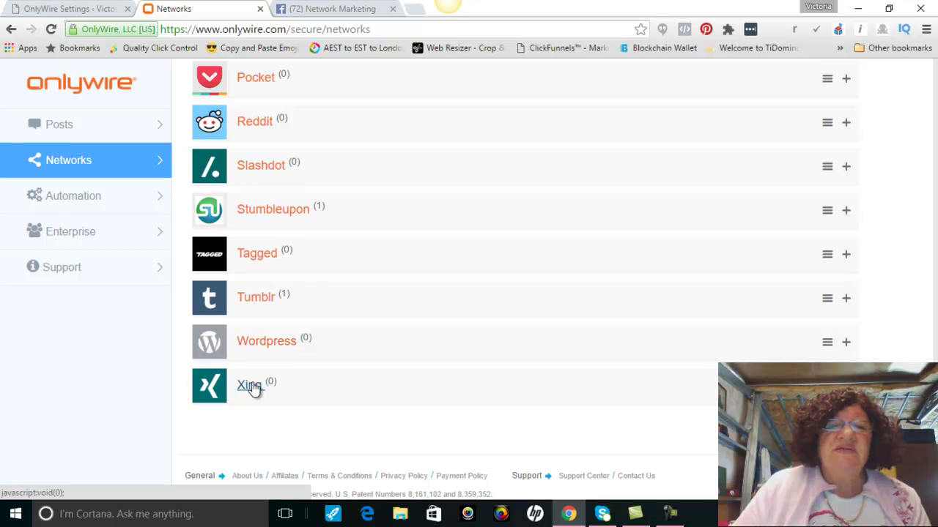
pyautogui.scroll(2, 432, 334)
pyautogui.scroll(3, 433, 333)
pyautogui.scroll(2, 433, 333)
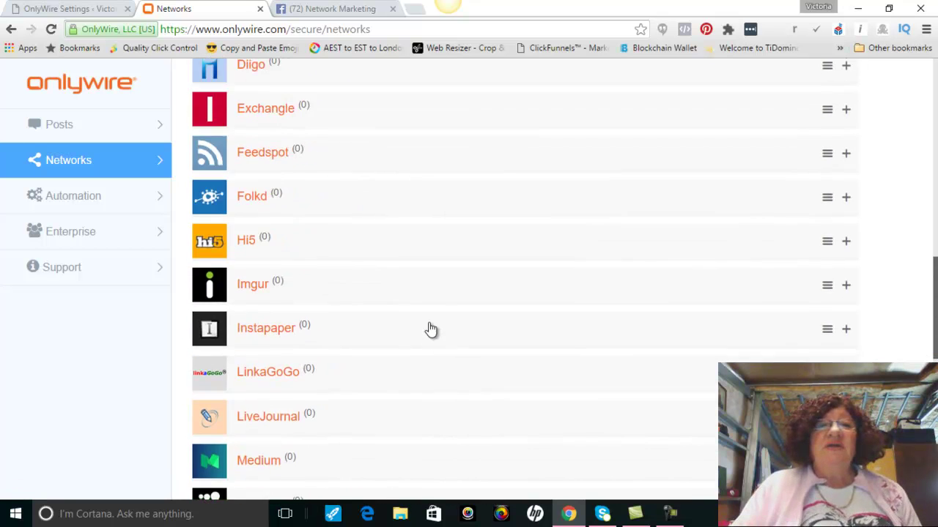
pyautogui.scroll(3, 430, 329)
pyautogui.scroll(4, 430, 329)
pyautogui.scroll(2, 430, 330)
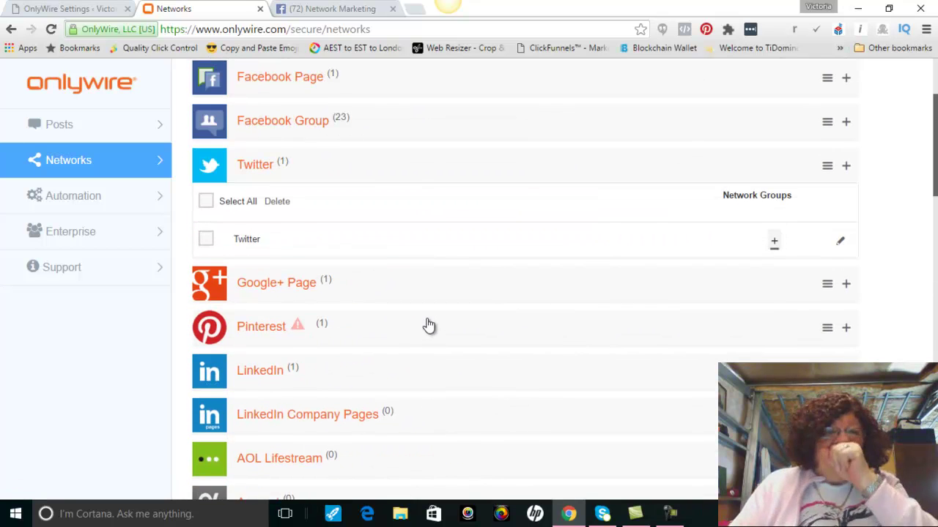
pyautogui.scroll(2, 430, 329)
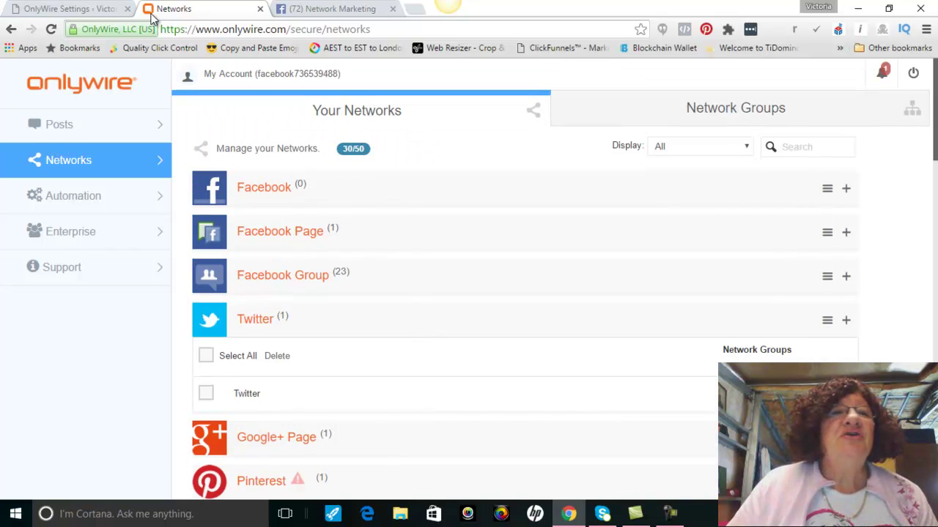
pyautogui.click(93, 13)
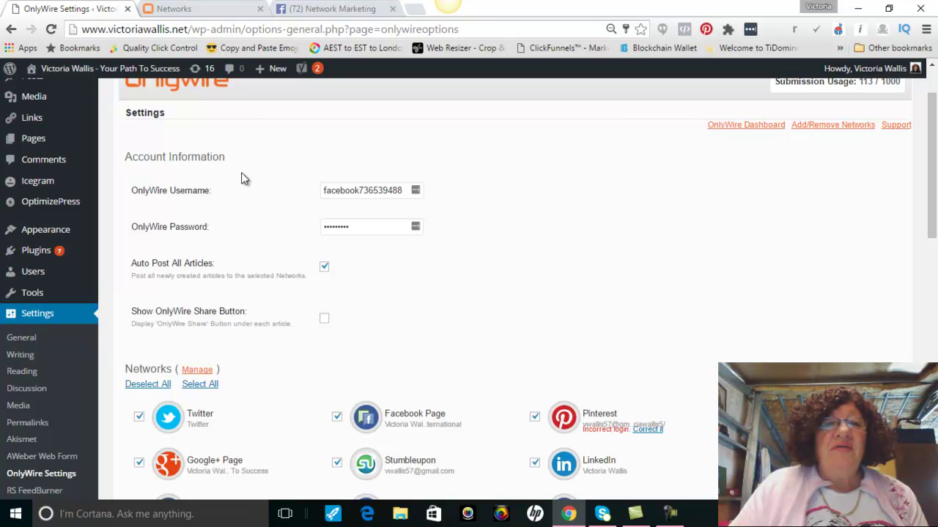
# Save the OnlyWire plugin settings with auto-post and the checked networks, then go back to Networks.
pyautogui.scroll(-4, 553, 262)
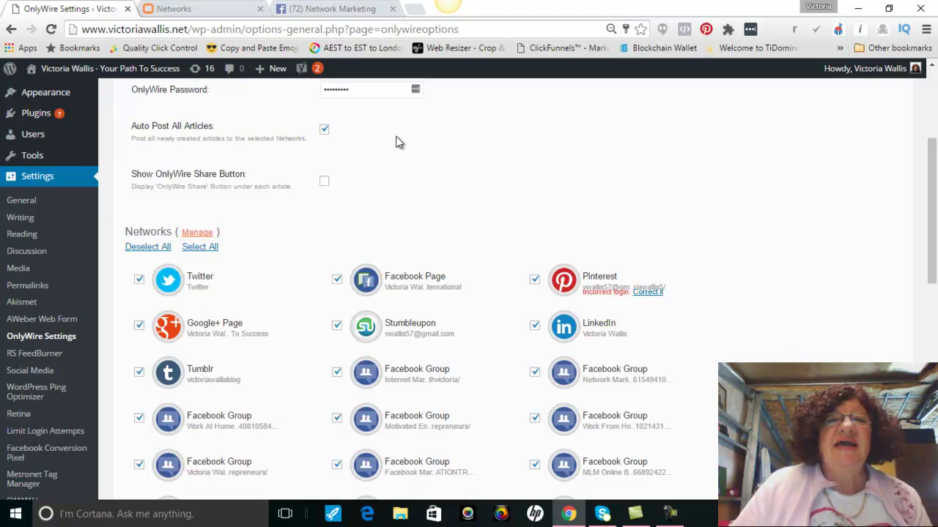
pyautogui.scroll(-1, 327, 217)
pyautogui.scroll(-1, 327, 217)
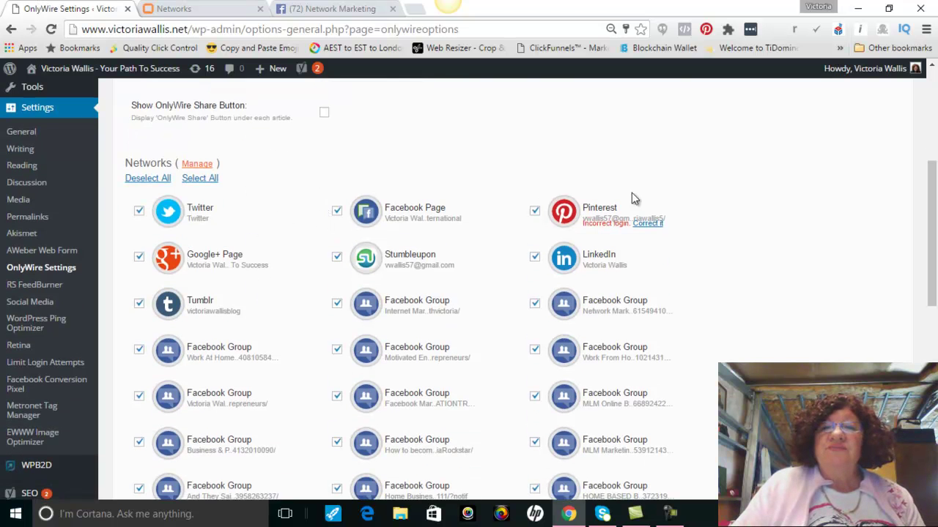
pyautogui.scroll(1, 715, 304)
pyautogui.scroll(-3, 725, 312)
pyautogui.scroll(-3, 725, 311)
pyautogui.scroll(-3, 726, 310)
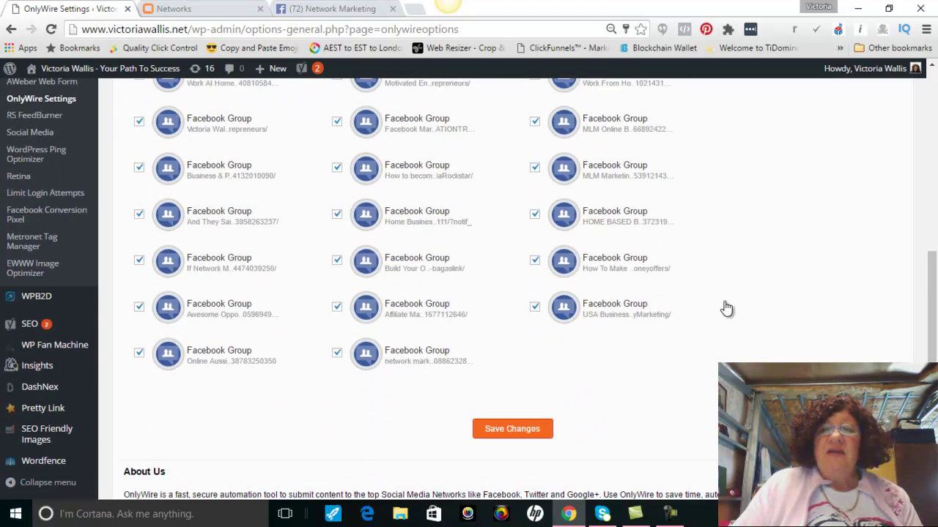
pyautogui.click(511, 430)
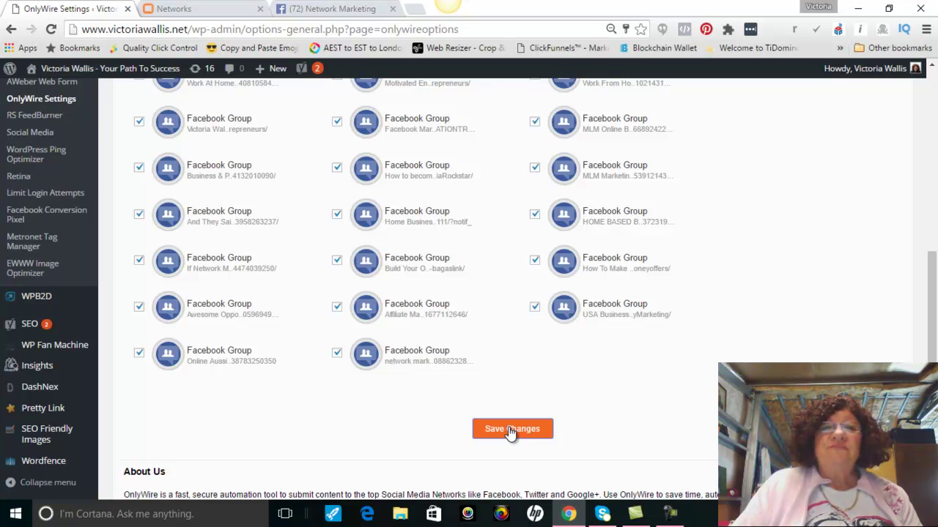
pyautogui.click(511, 430)
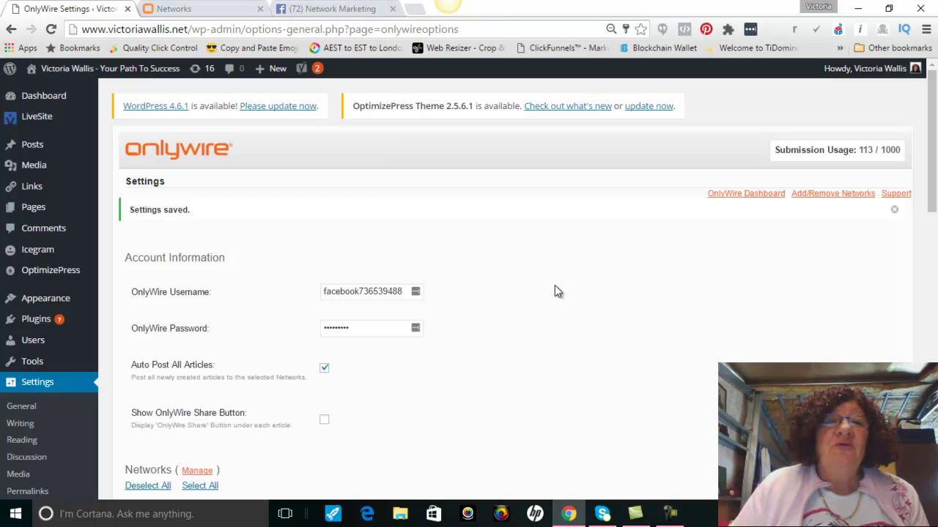
pyautogui.click(224, 14)
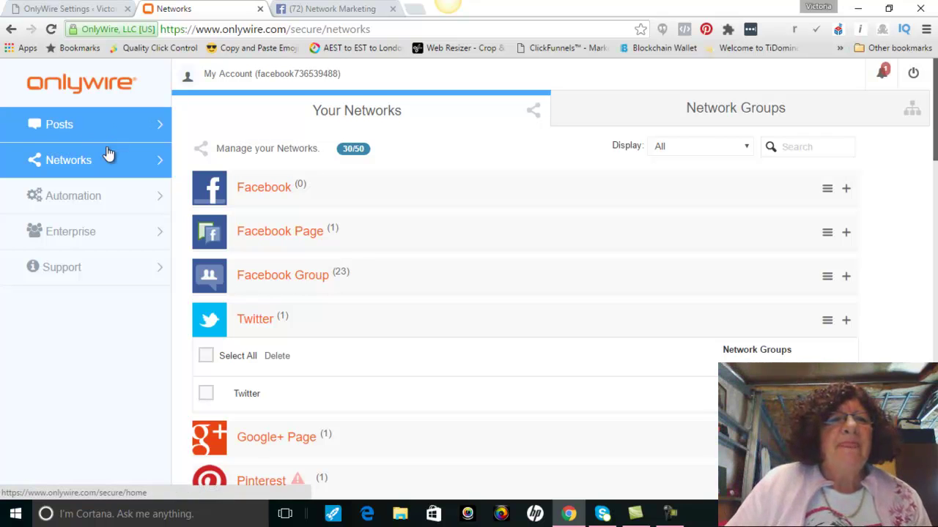
# Show the Automation Feeds tab with the FeedBurner feed posting to all networks.
pyautogui.click(141, 196)
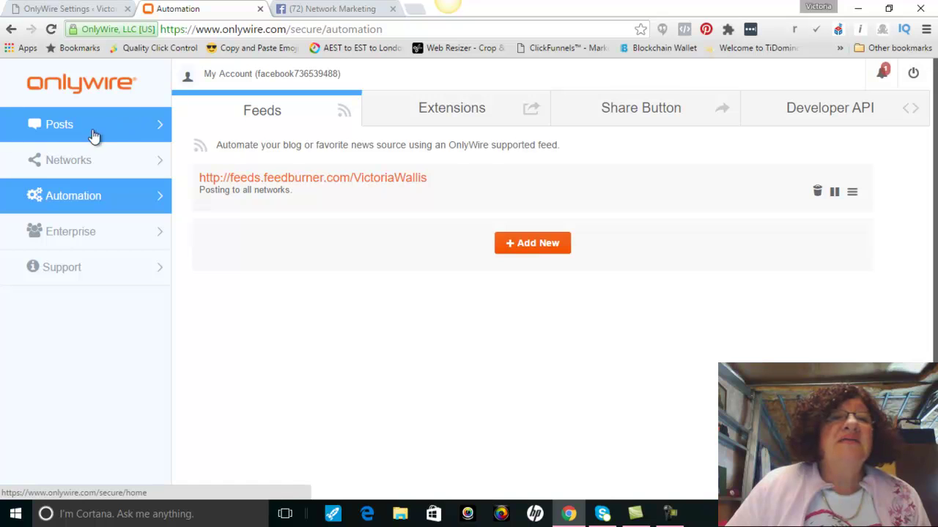
# Review the Posts home list of submitted articles, September 7, 2016 back to late August.
pyautogui.click(74, 124)
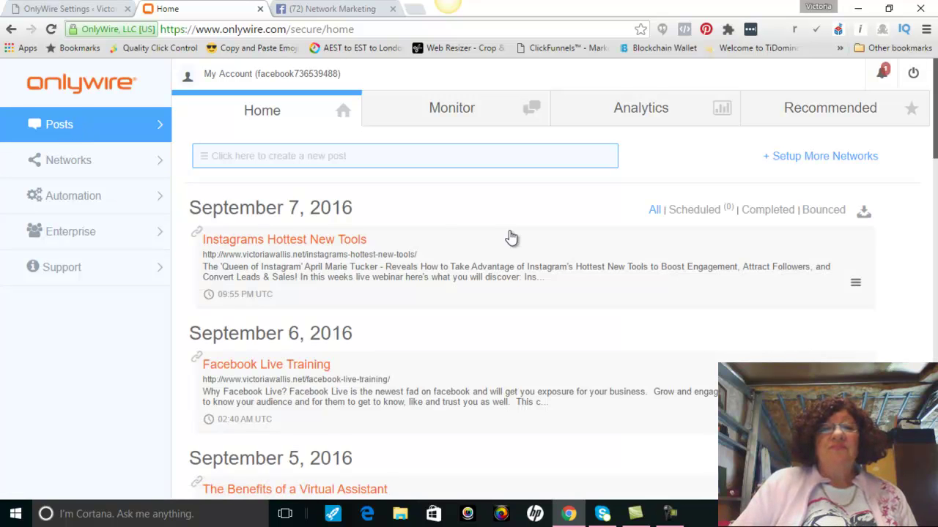
pyautogui.scroll(-1, 543, 229)
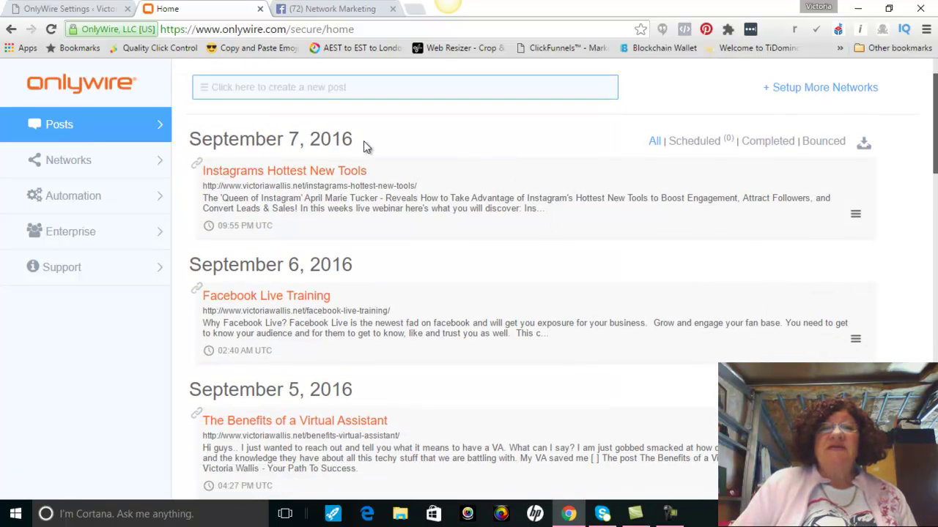
pyautogui.scroll(-1, 541, 227)
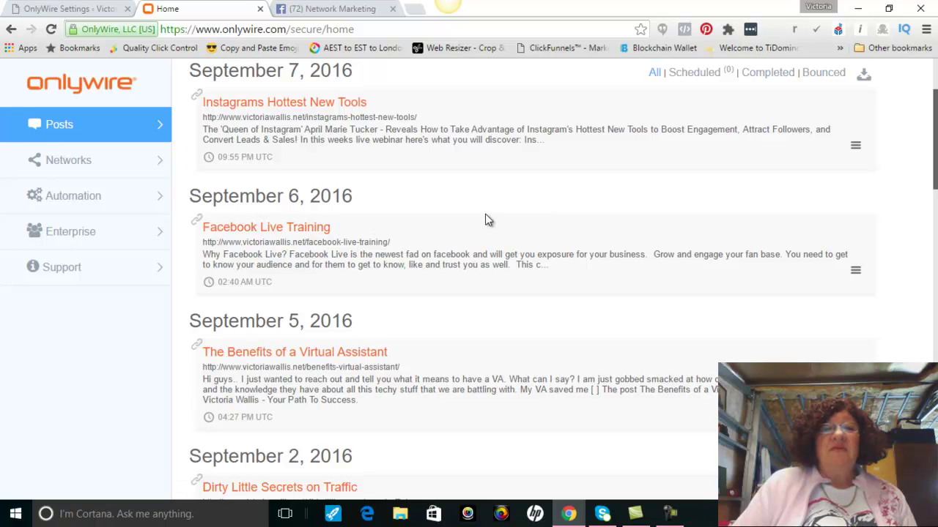
pyautogui.scroll(-1, 576, 219)
pyautogui.scroll(-2, 584, 216)
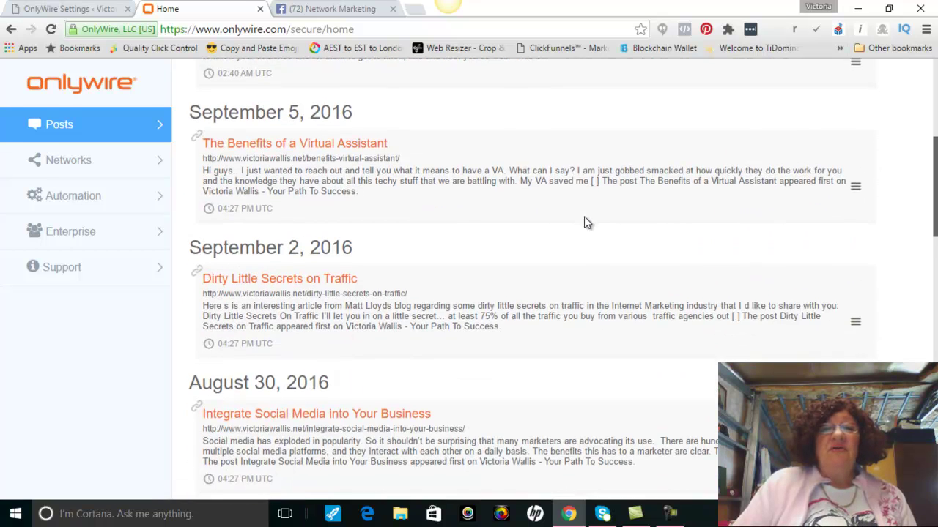
pyautogui.scroll(-1, 584, 216)
pyautogui.scroll(-3, 584, 216)
pyautogui.scroll(-3, 584, 216)
pyautogui.scroll(4, 584, 216)
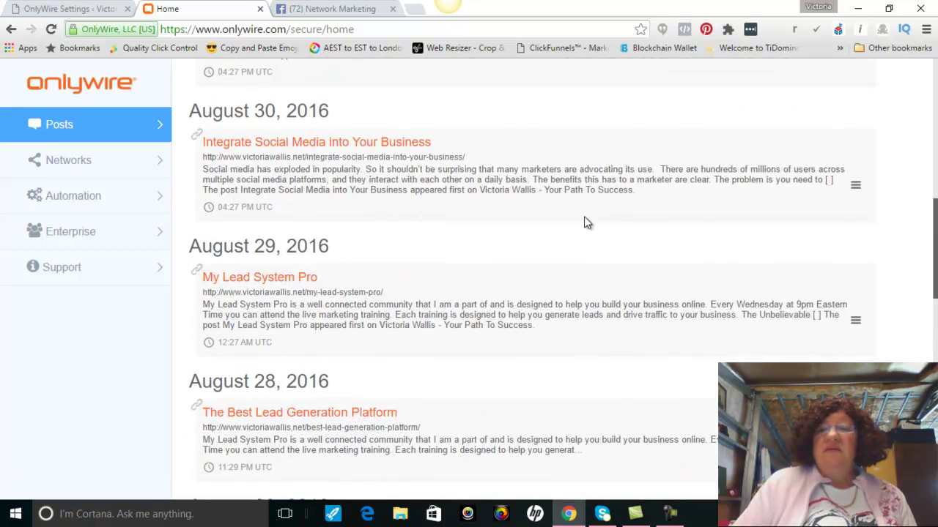
pyautogui.scroll(5, 583, 222)
pyautogui.scroll(4, 582, 222)
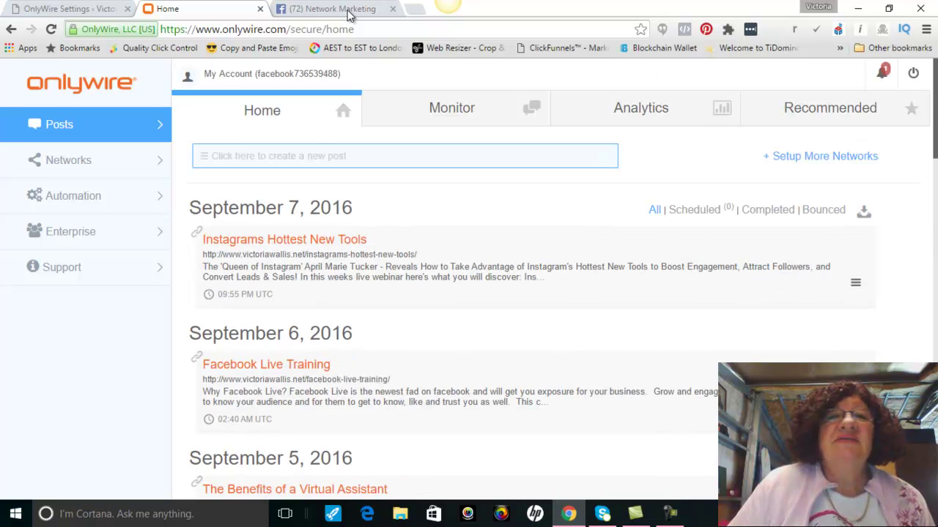
pyautogui.click(671, 517)
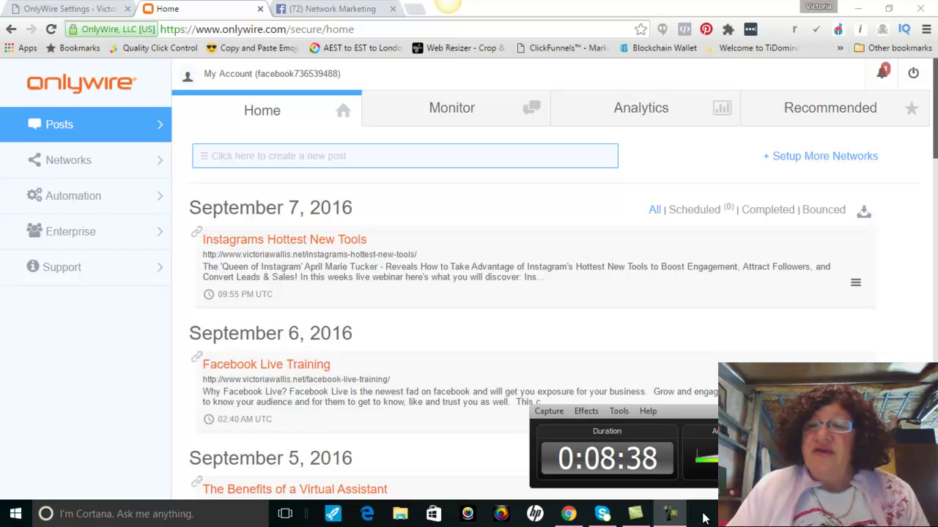